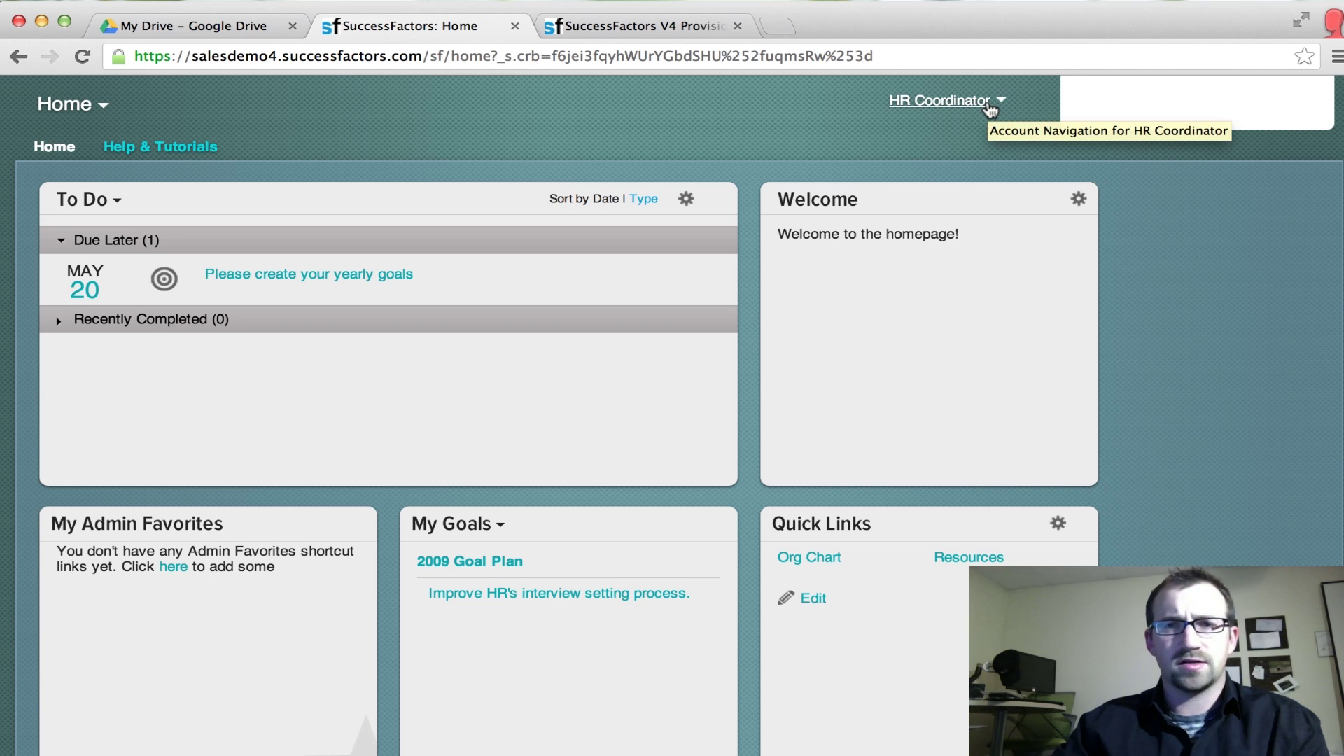
Go through Admin Tools and Update User Information to Manage Users
click(1003, 105)
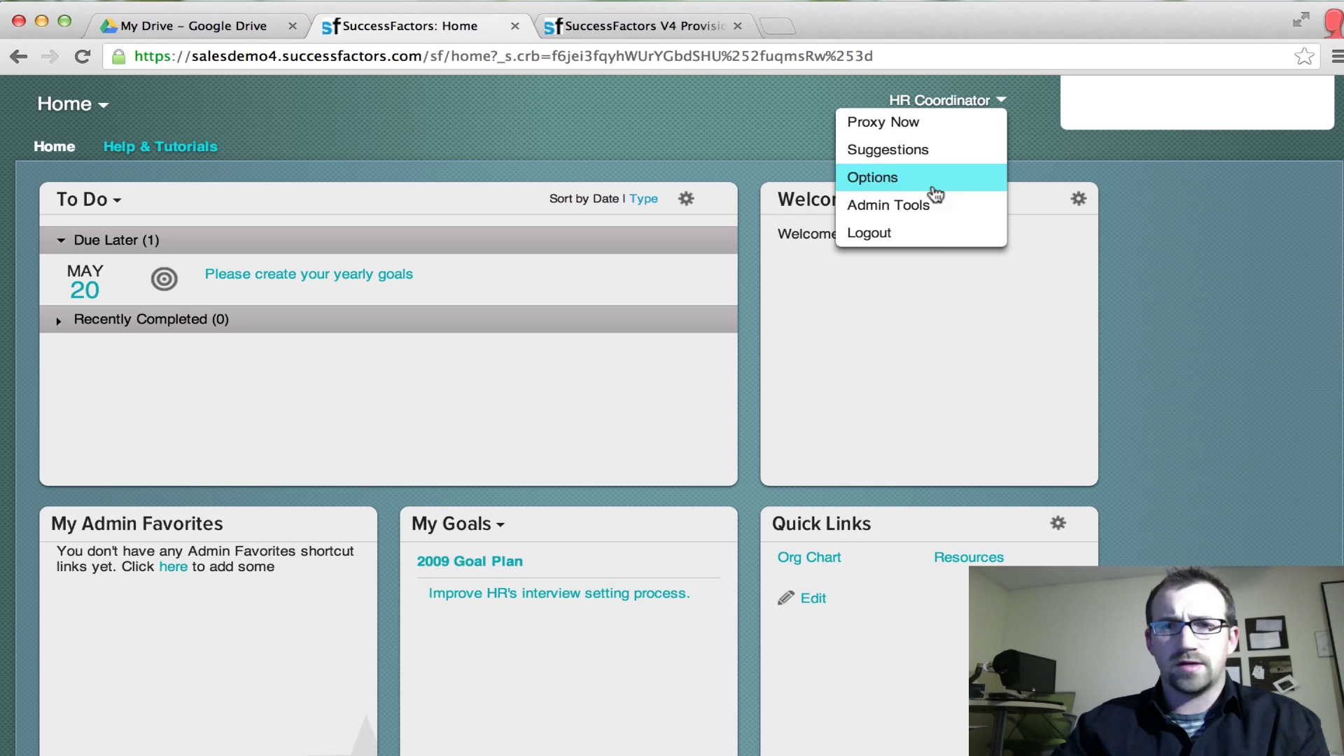
click(932, 202)
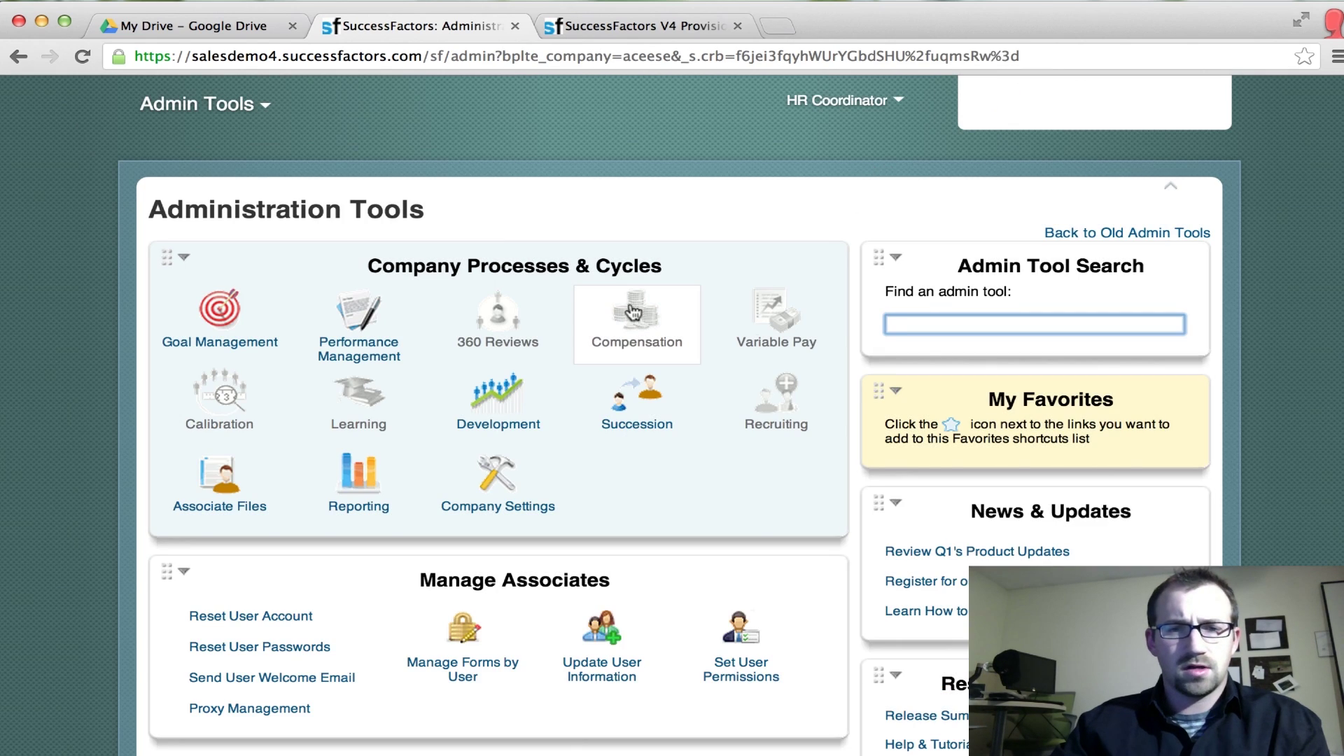
scroll(628, 321, down, 1)
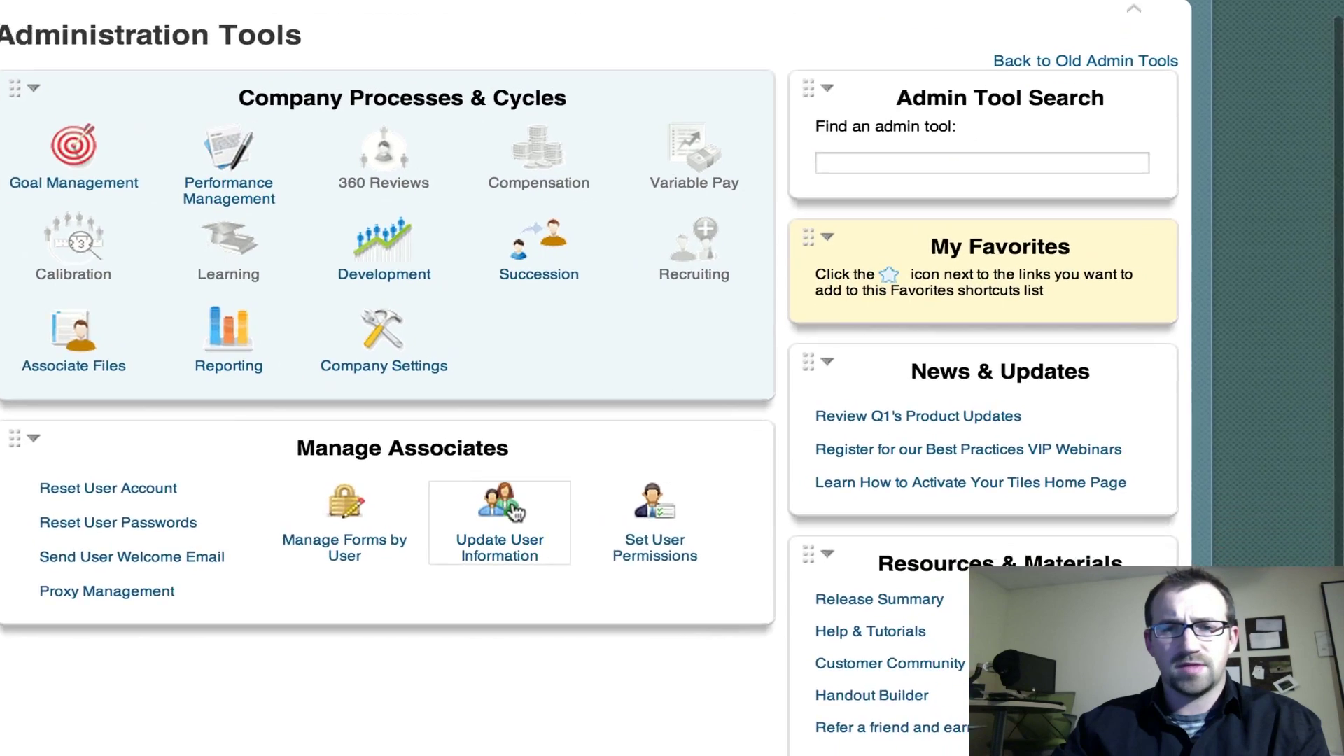
click(614, 576)
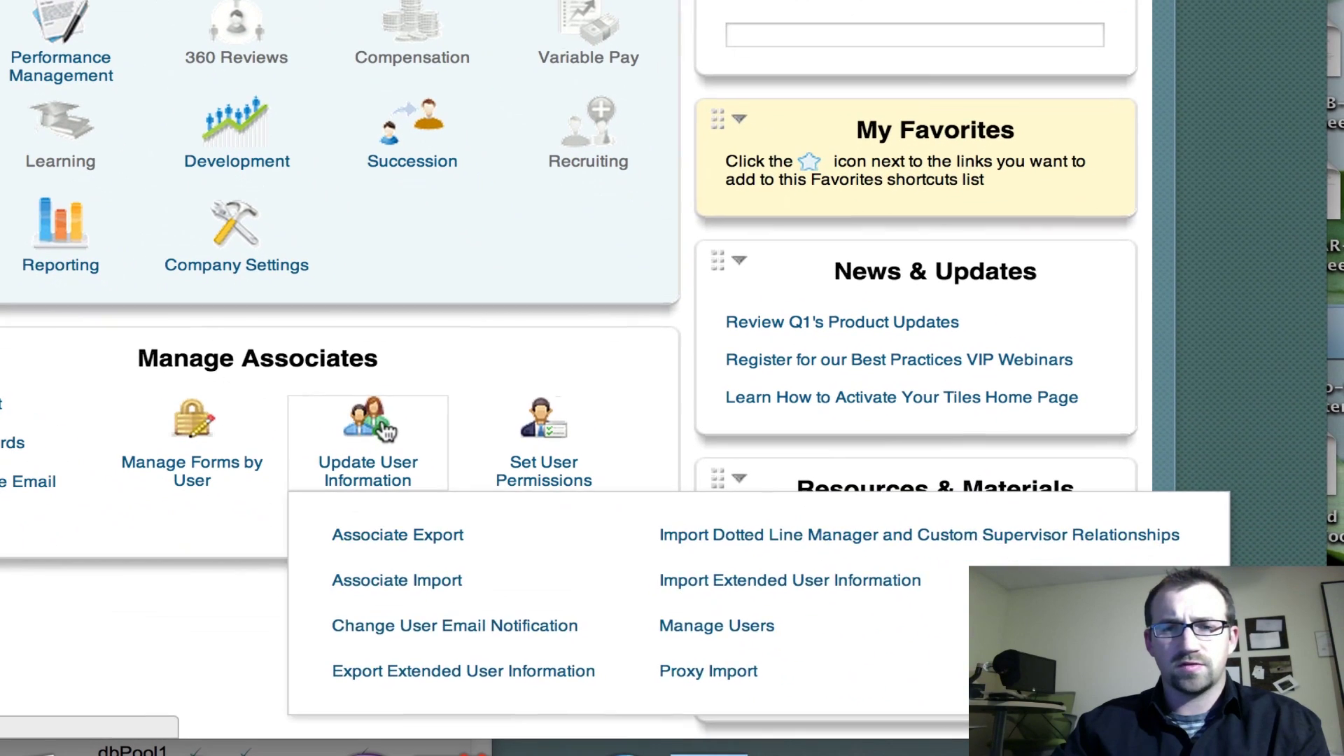
click(703, 630)
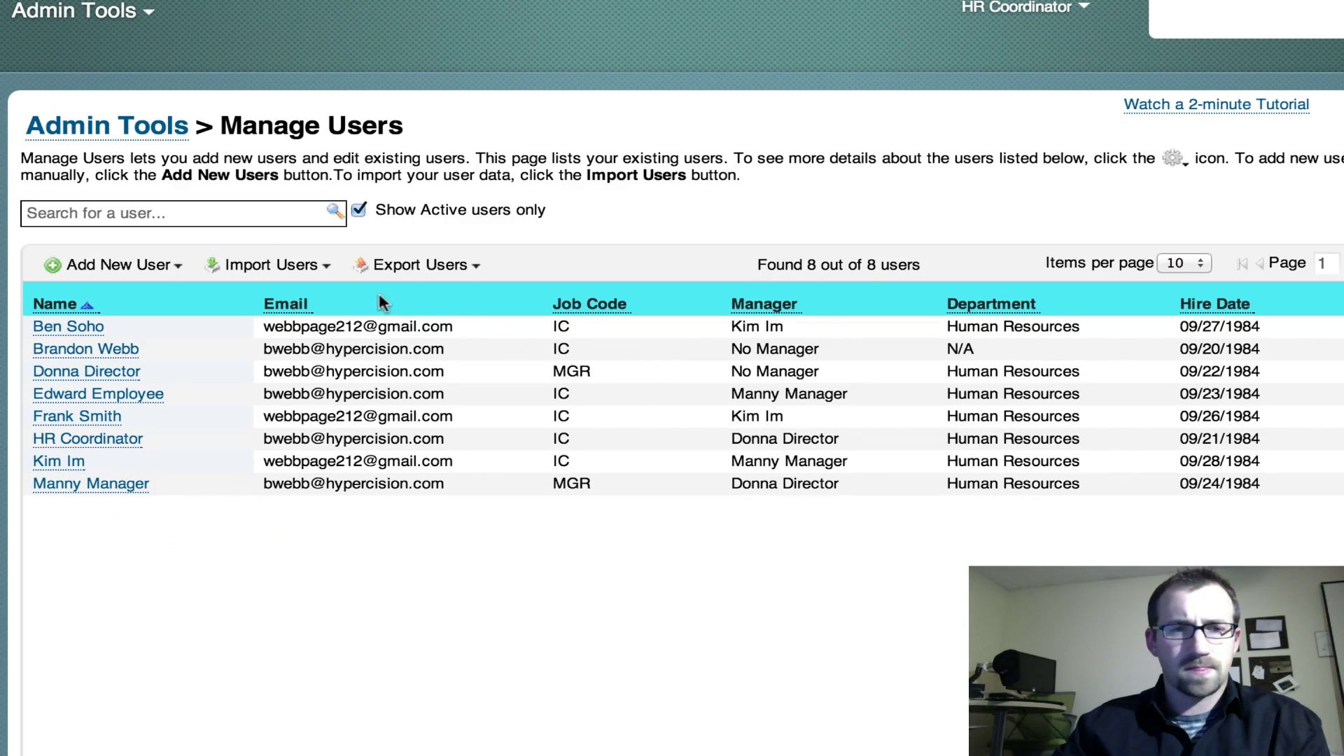
Export the existing users as a CSV user file via Export Users > User
click(324, 268)
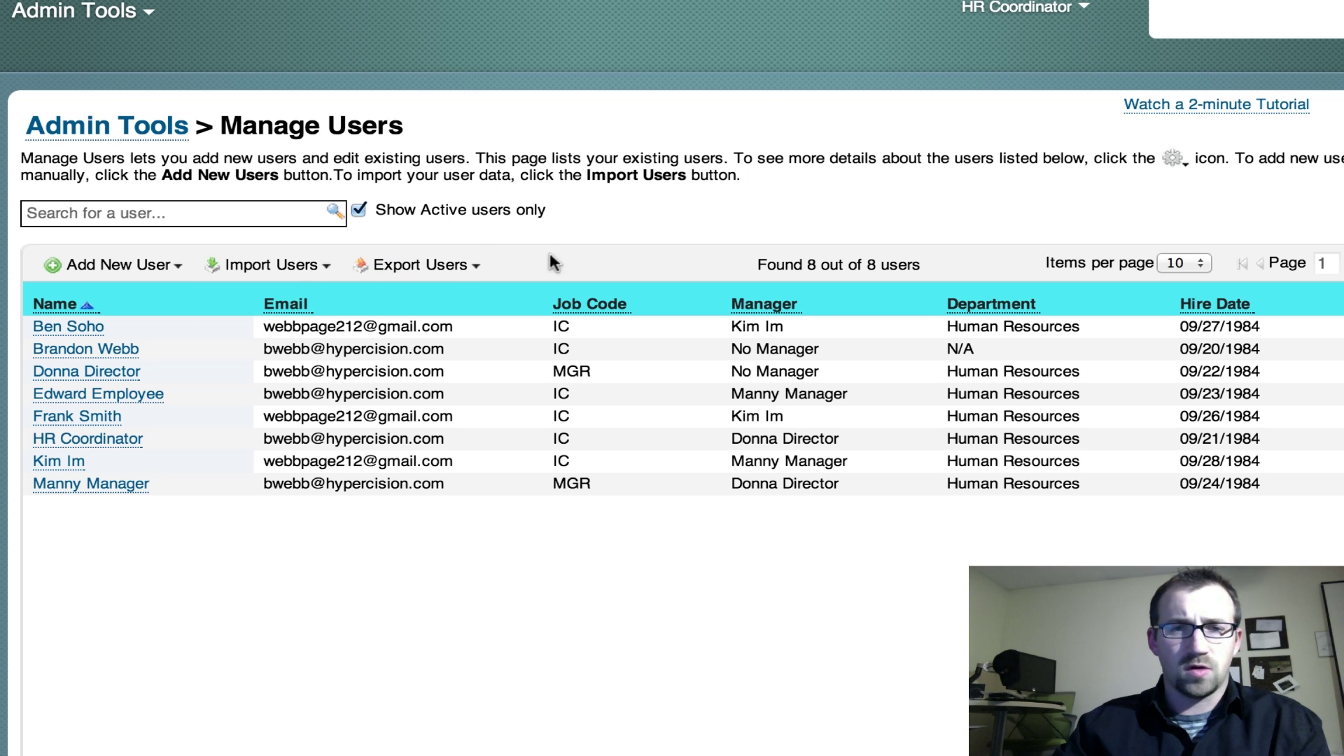
click(466, 270)
click(399, 291)
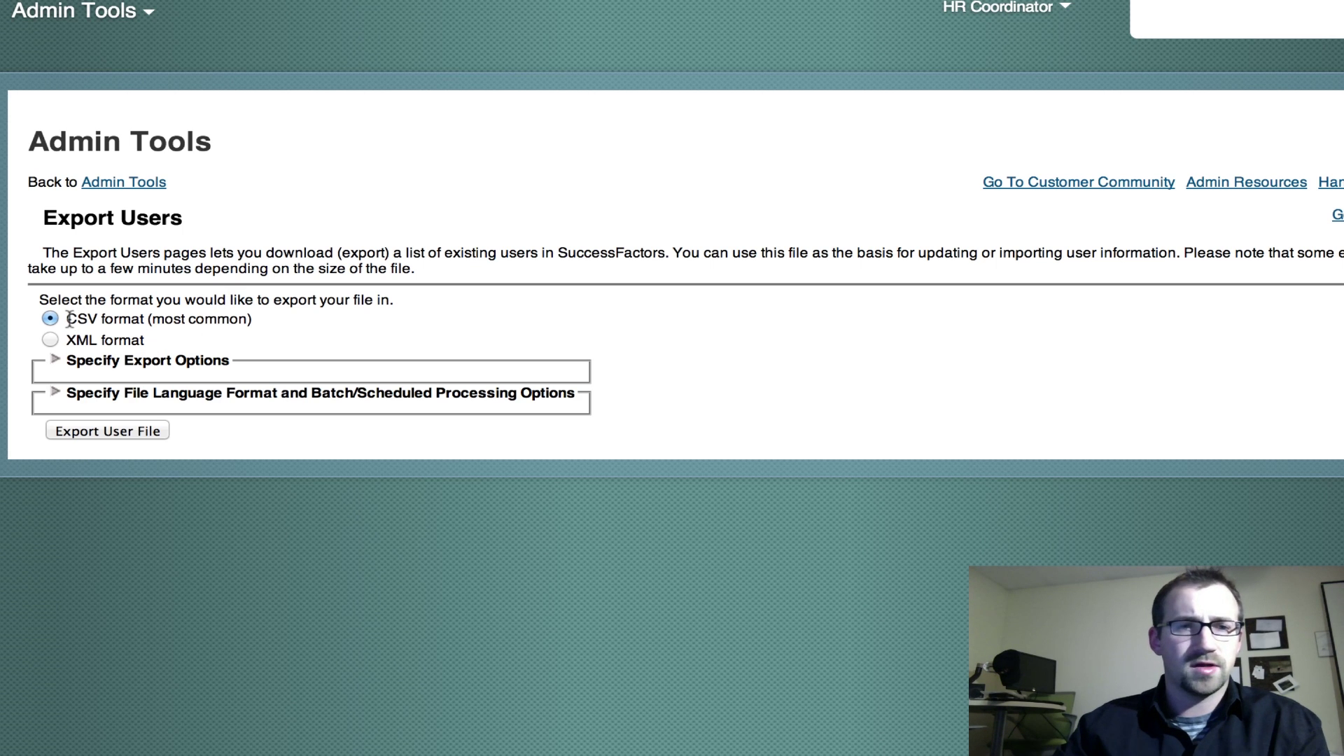
drag(67, 317, 106, 312)
click(110, 430)
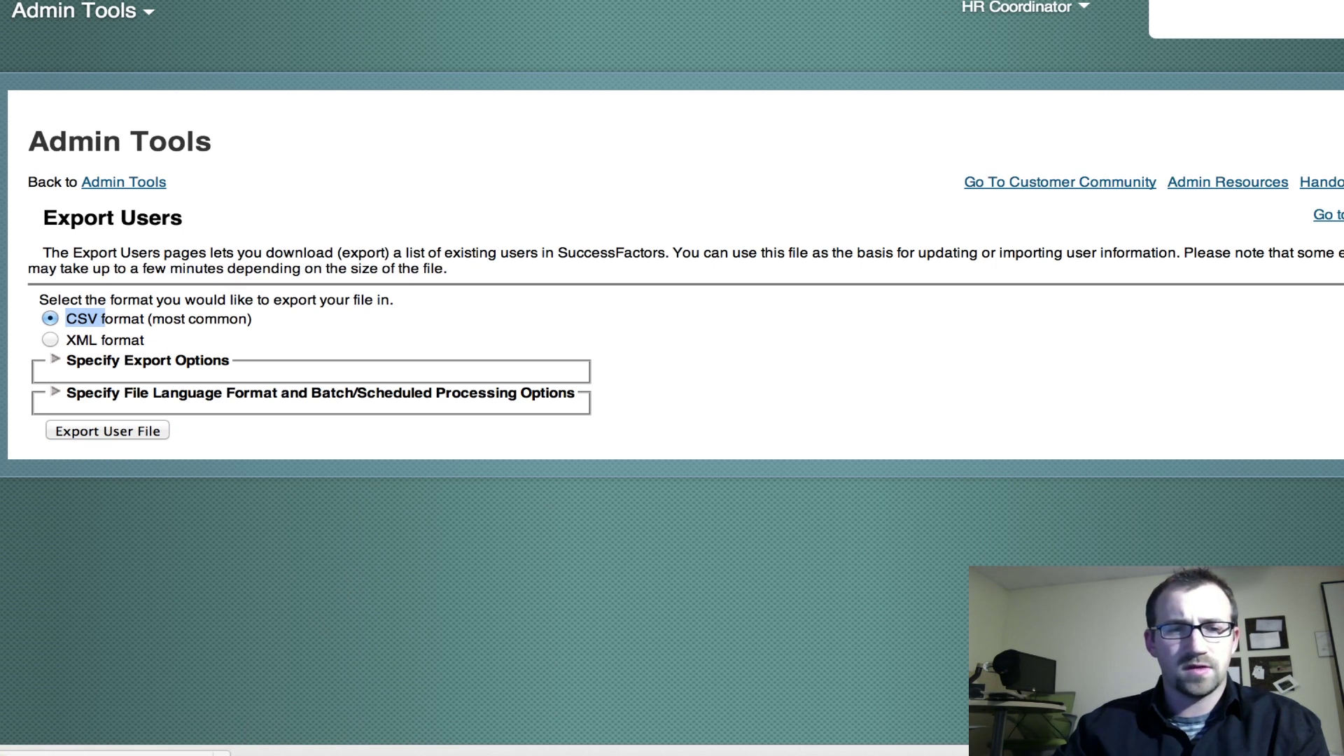
Unzip the downloaded user directory archive and open the exported CSV file
click(216, 748)
click(278, 733)
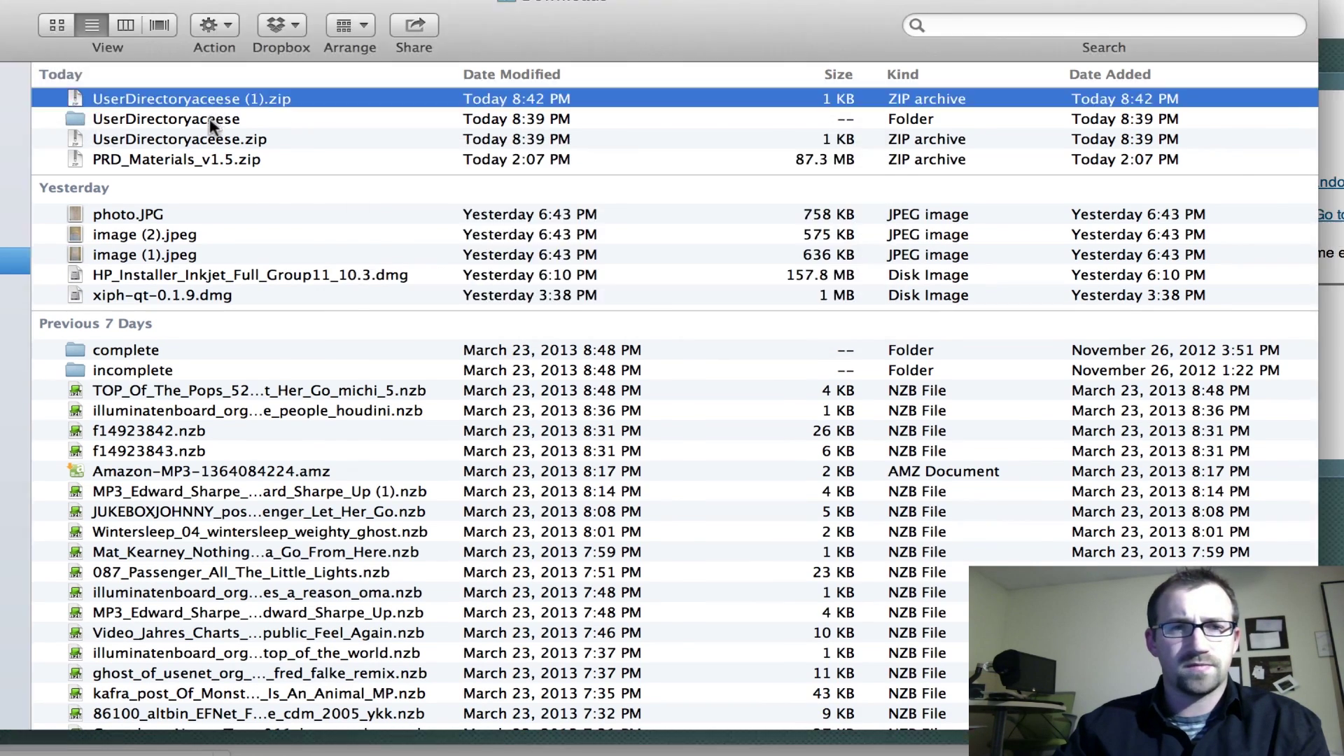
double_click(220, 101)
click(344, 186)
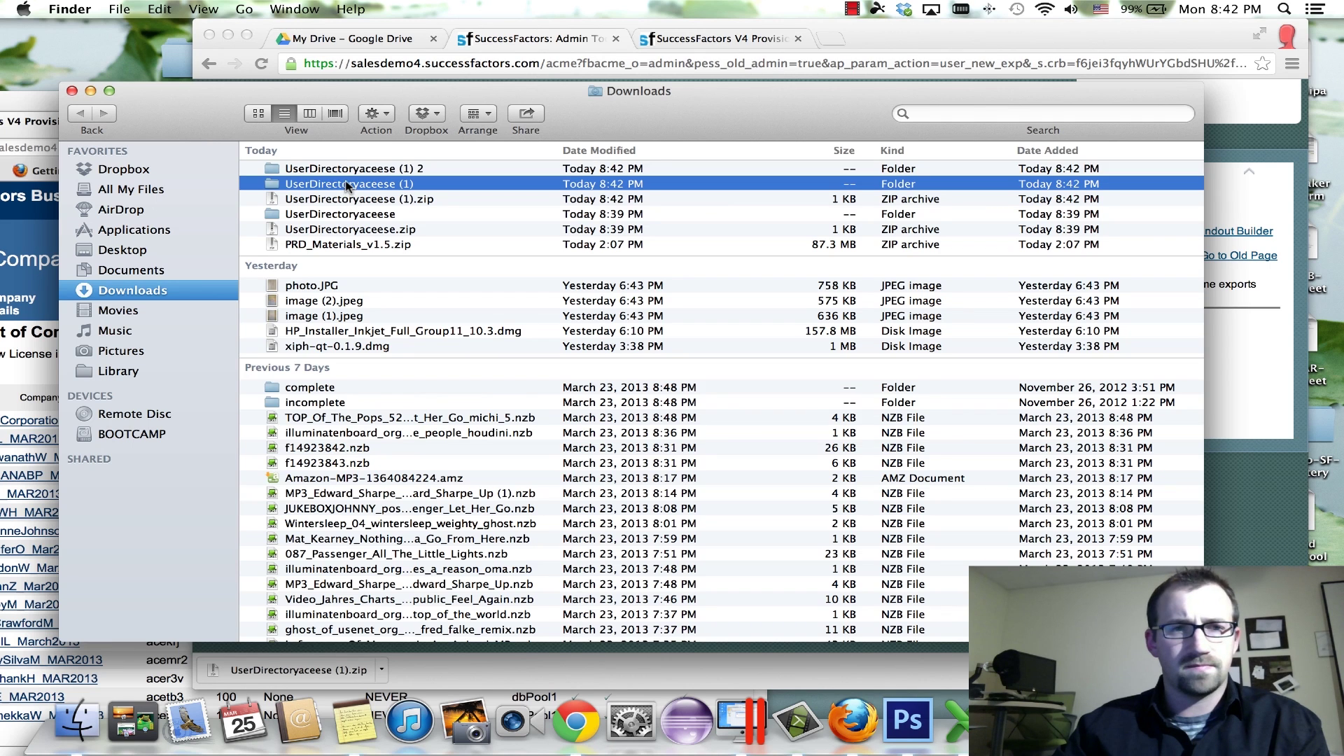
double_click(347, 185)
double_click(335, 185)
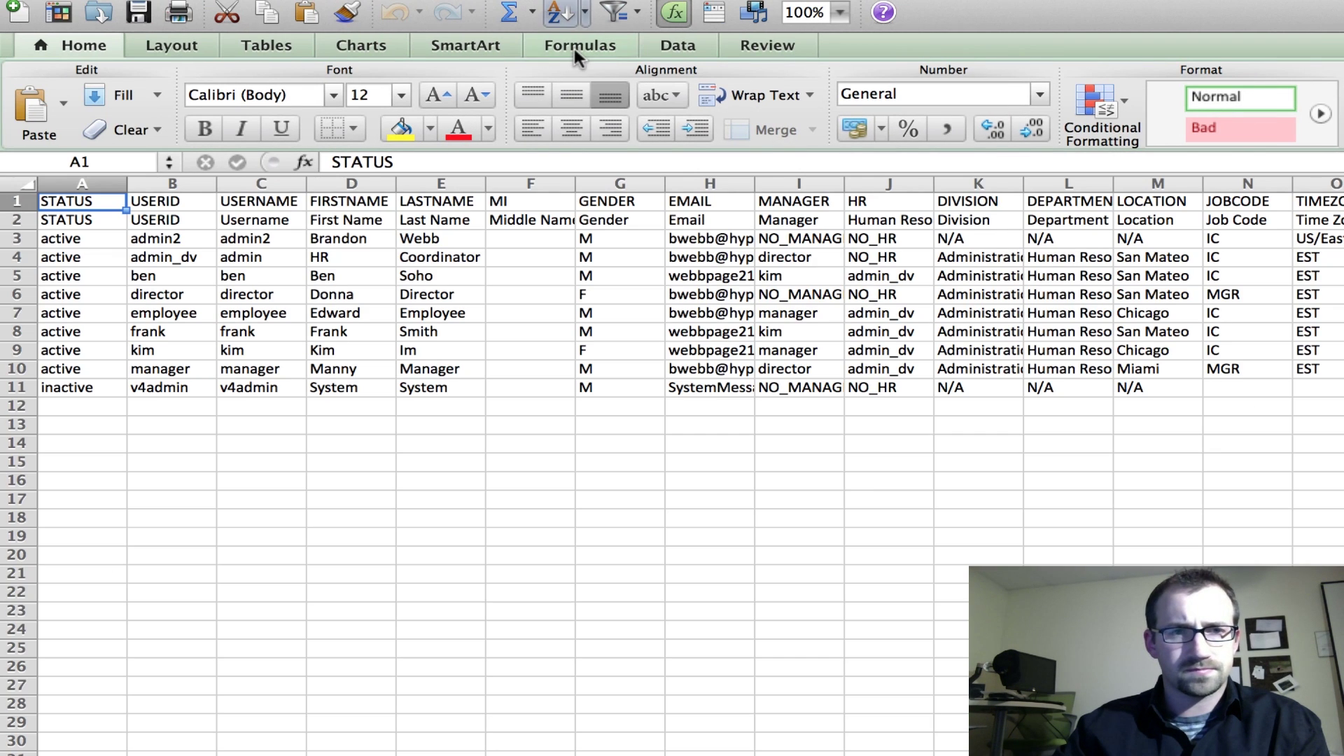
Fill row 12 with status active, user ID, username, and first and last name
click(110, 406)
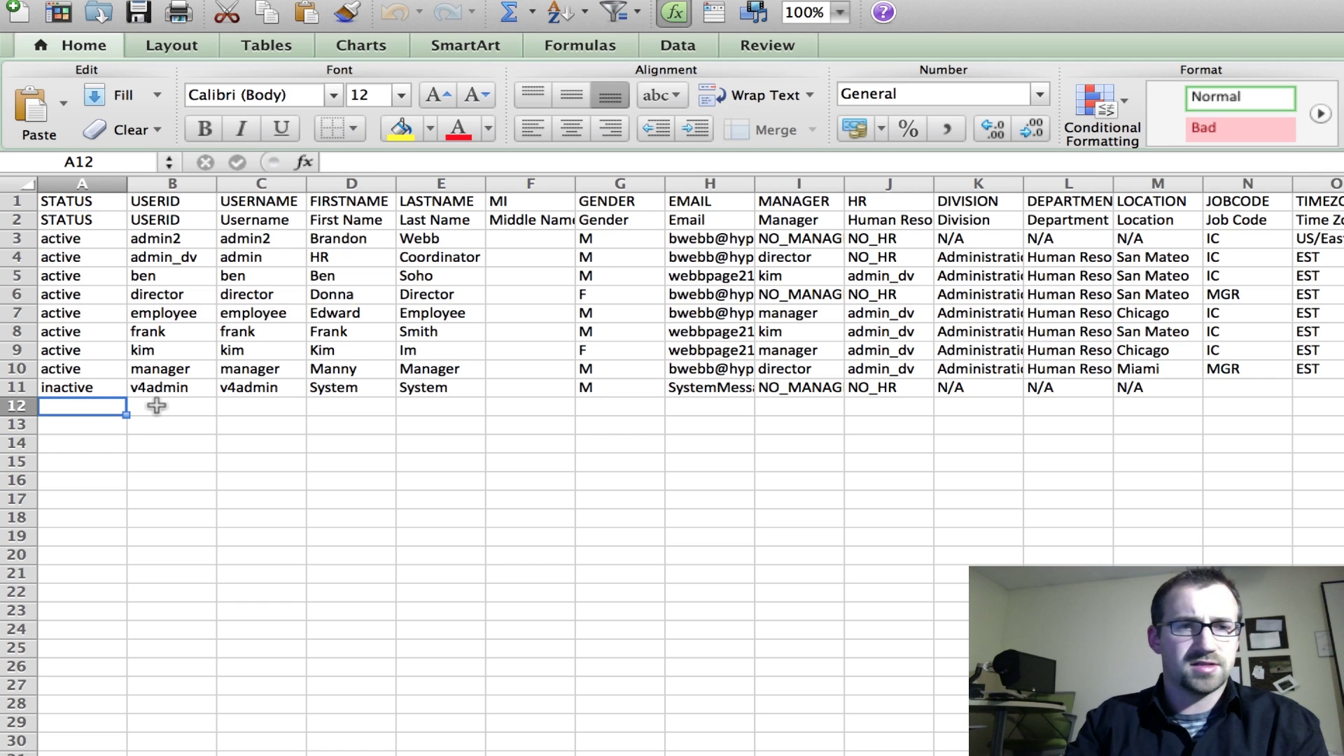
text(active)
key(Tab)
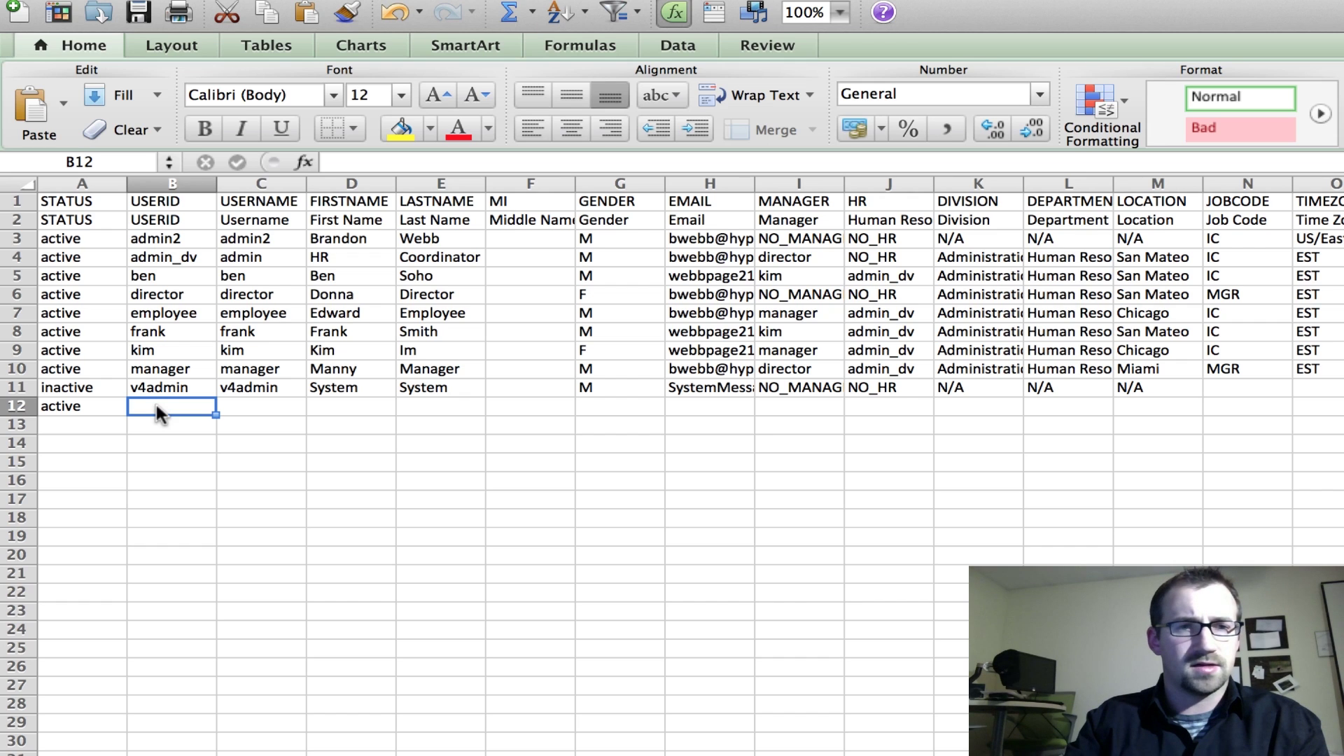
key(Tab)
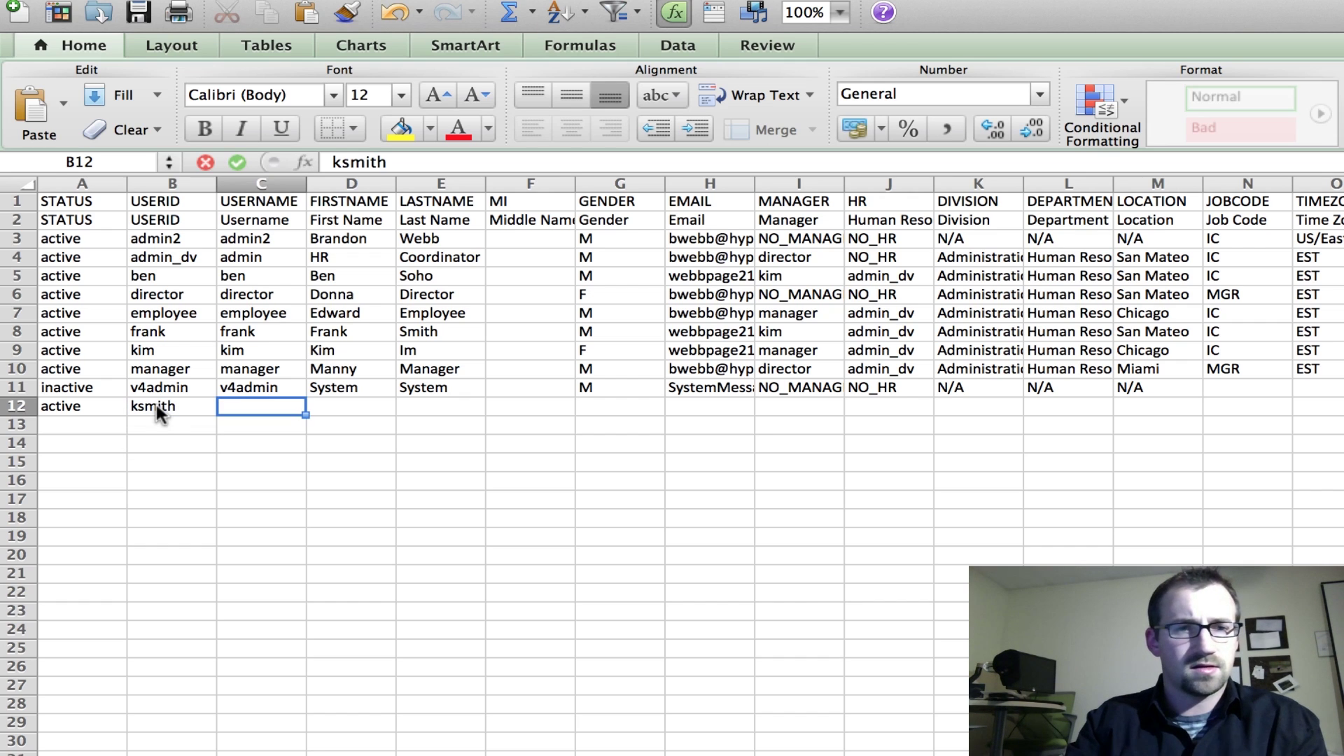
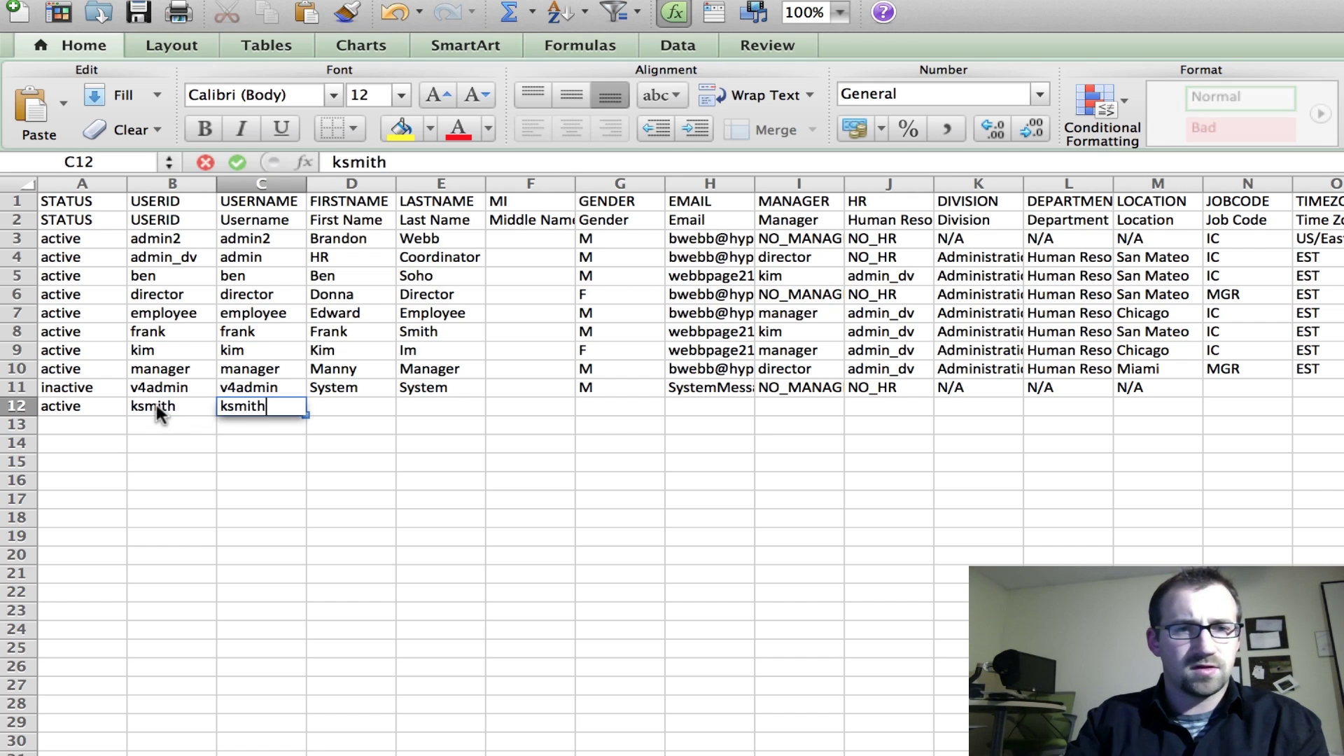
key(Tab)
key(Tab)
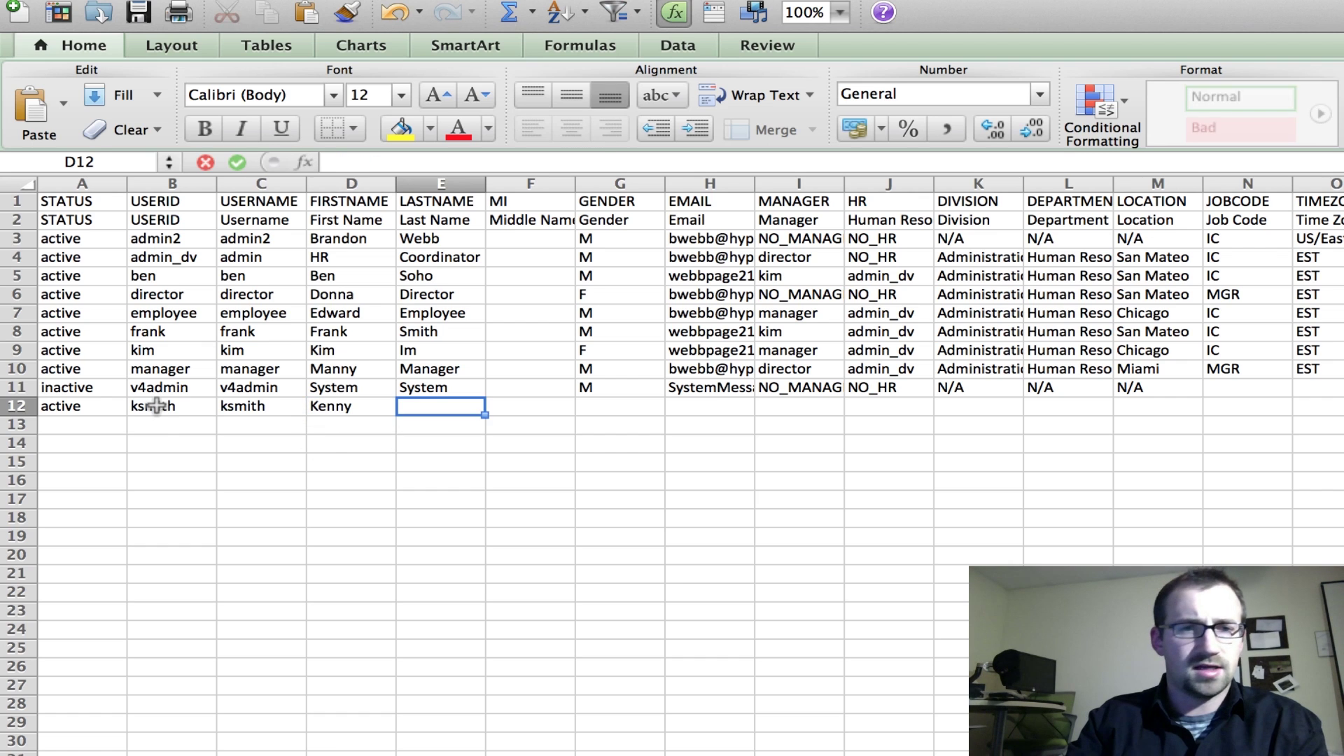
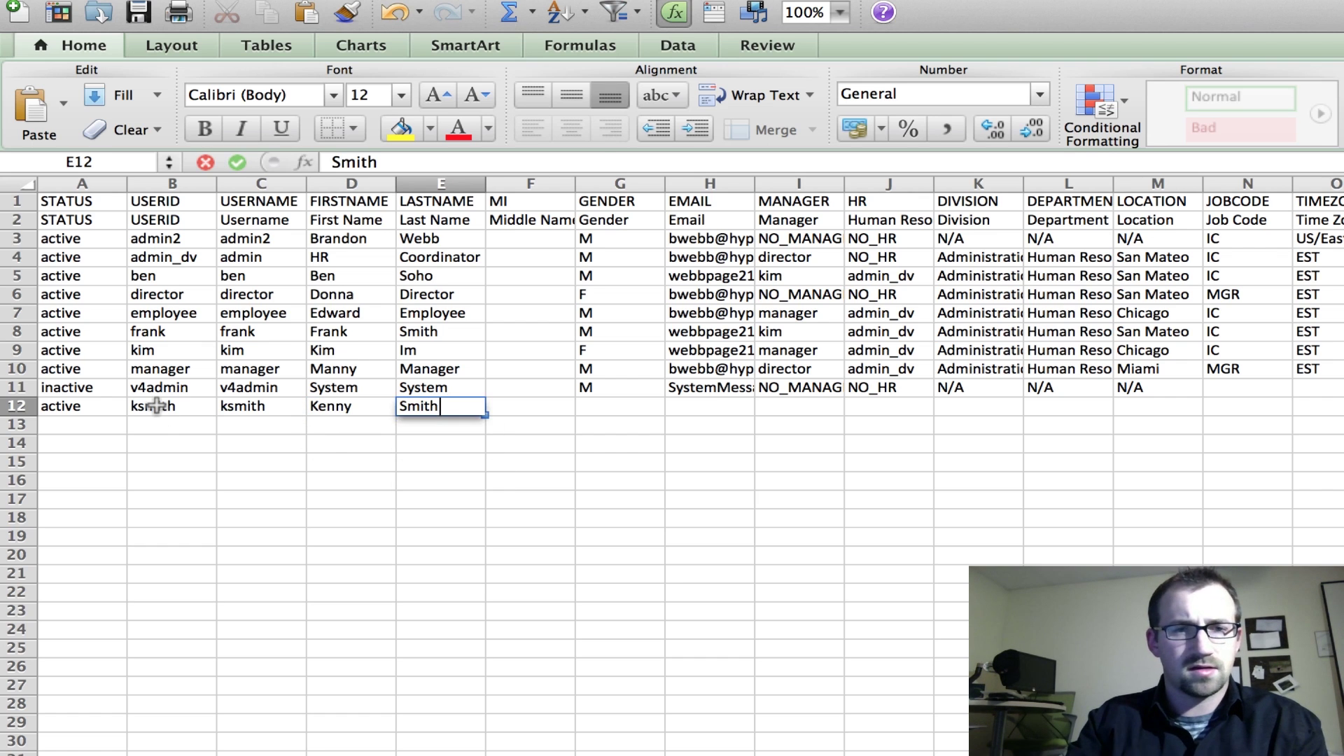
key(Tab)
key(Tab)
text(M)
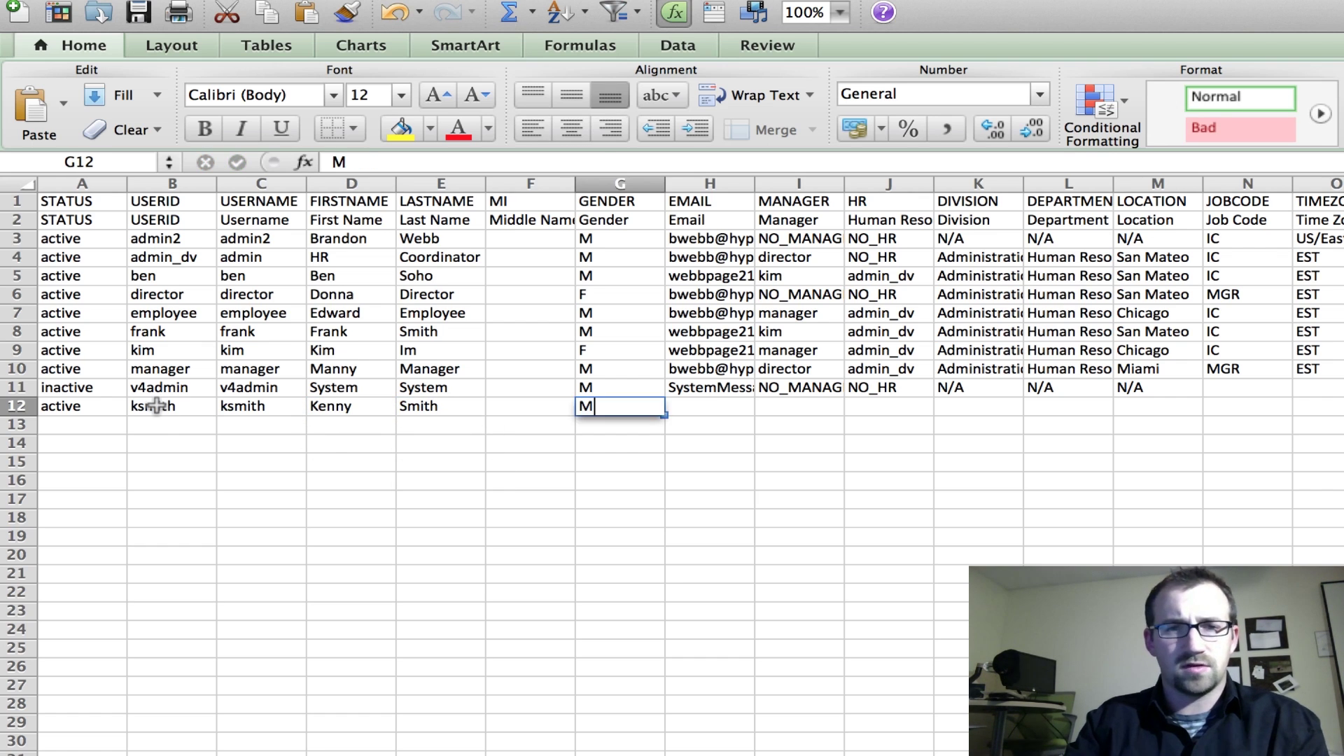
key(Tab)
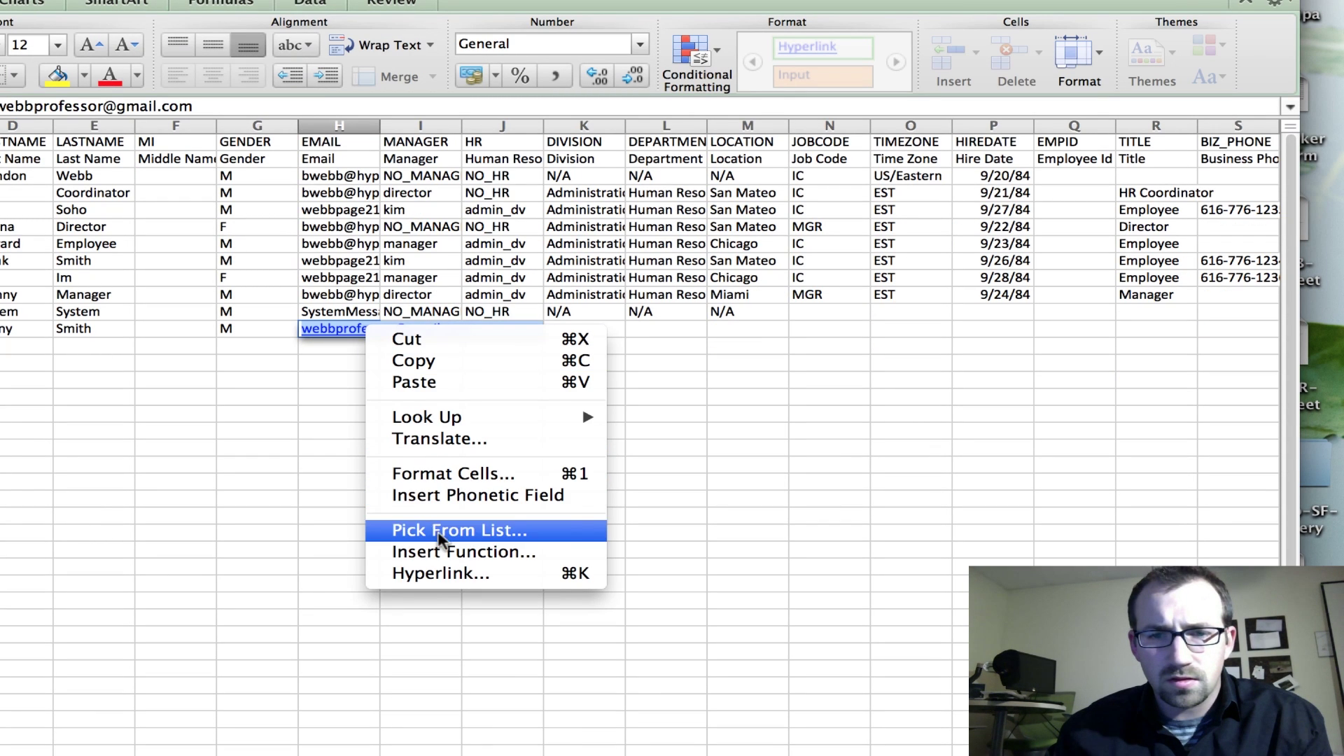
Remove the hyperlink from the new user's email address
click(431, 573)
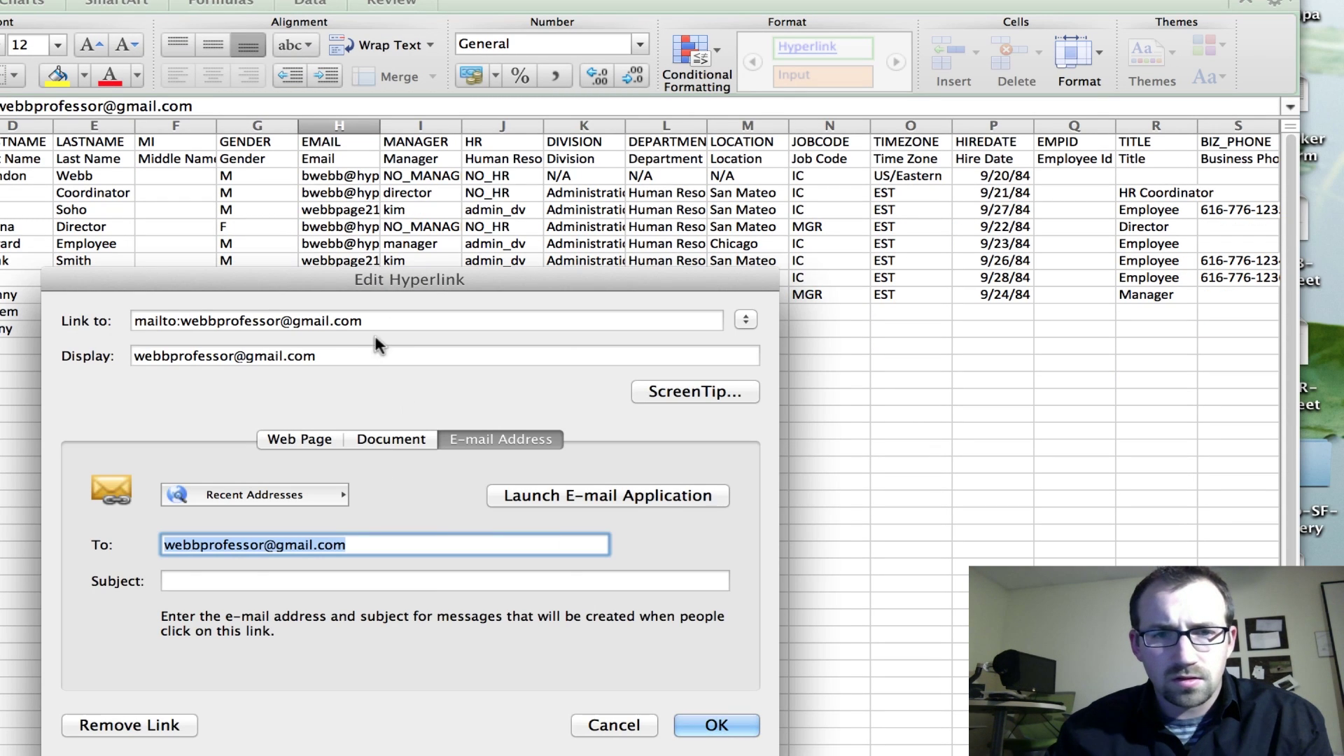
triple_click(399, 320)
key(BackSpace)
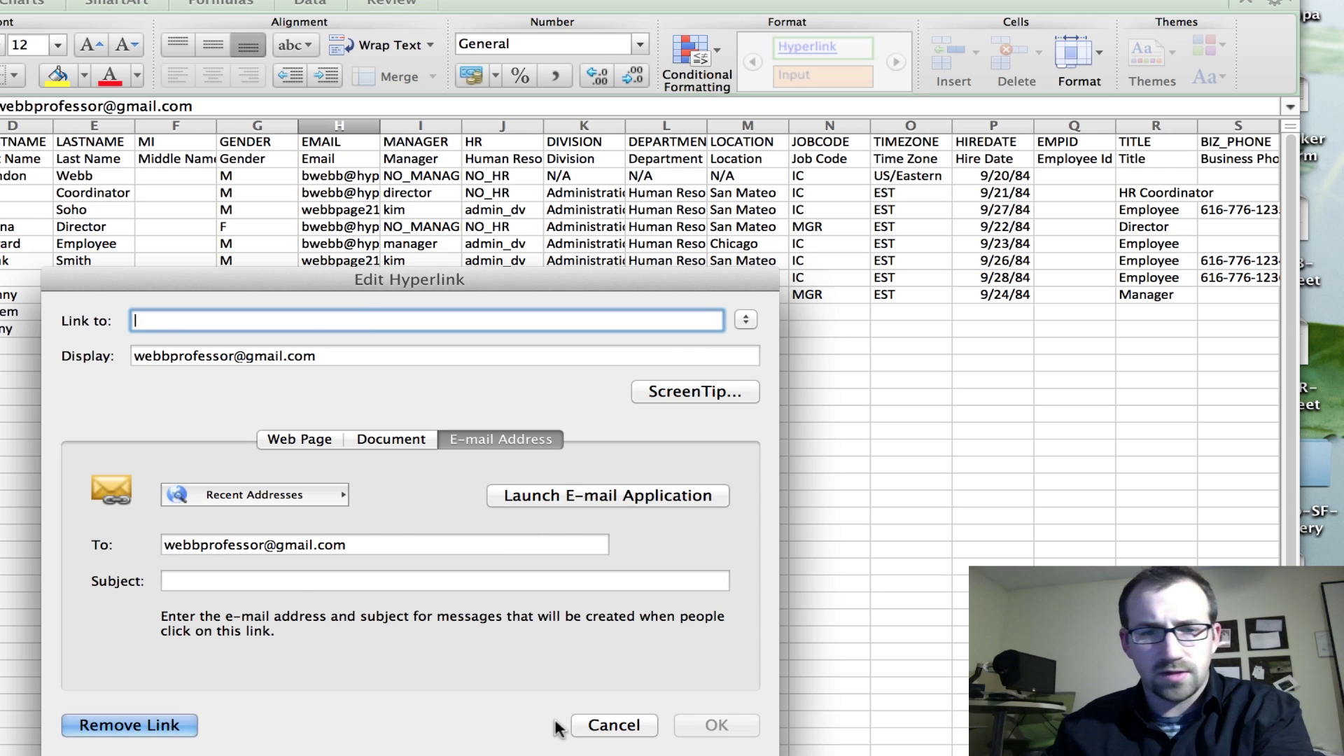
click(112, 732)
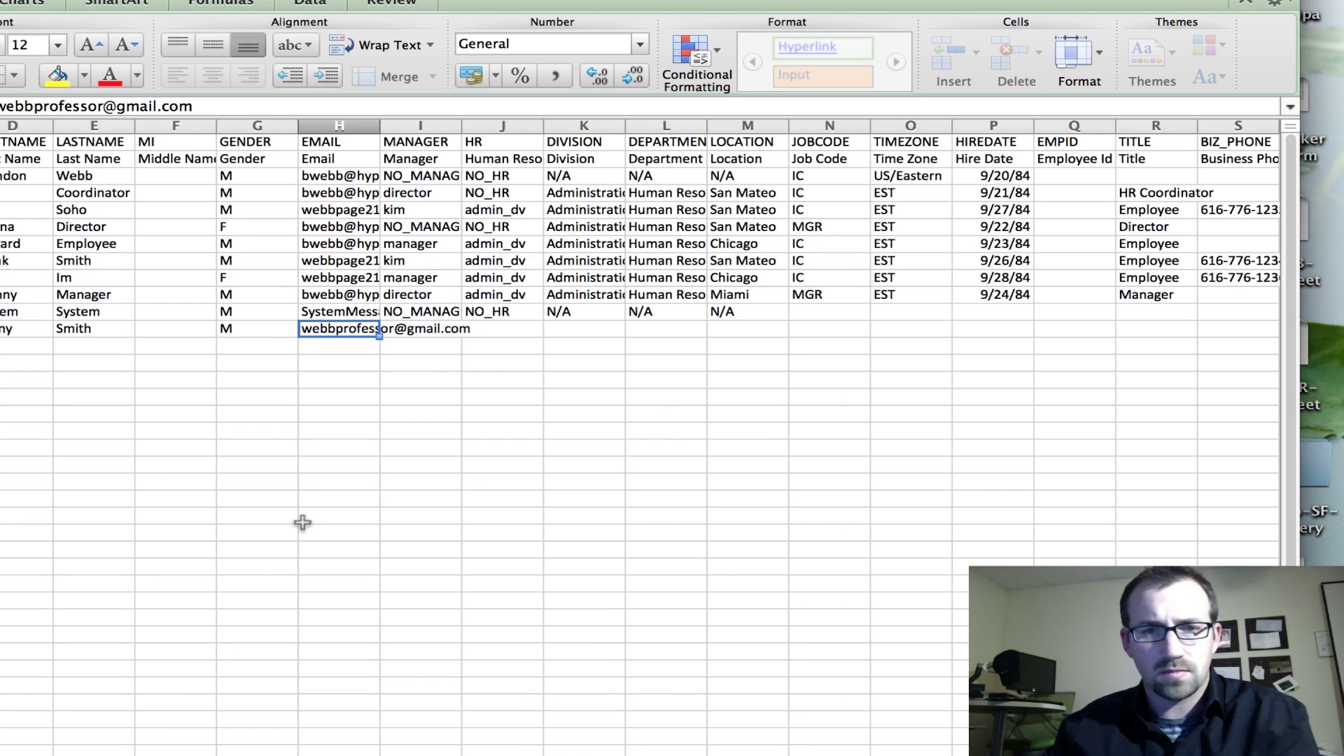
Enter manager, HR admin_dv, division Administration, and department and location N/A
click(304, 515)
click(468, 357)
key(Up)
click(427, 331)
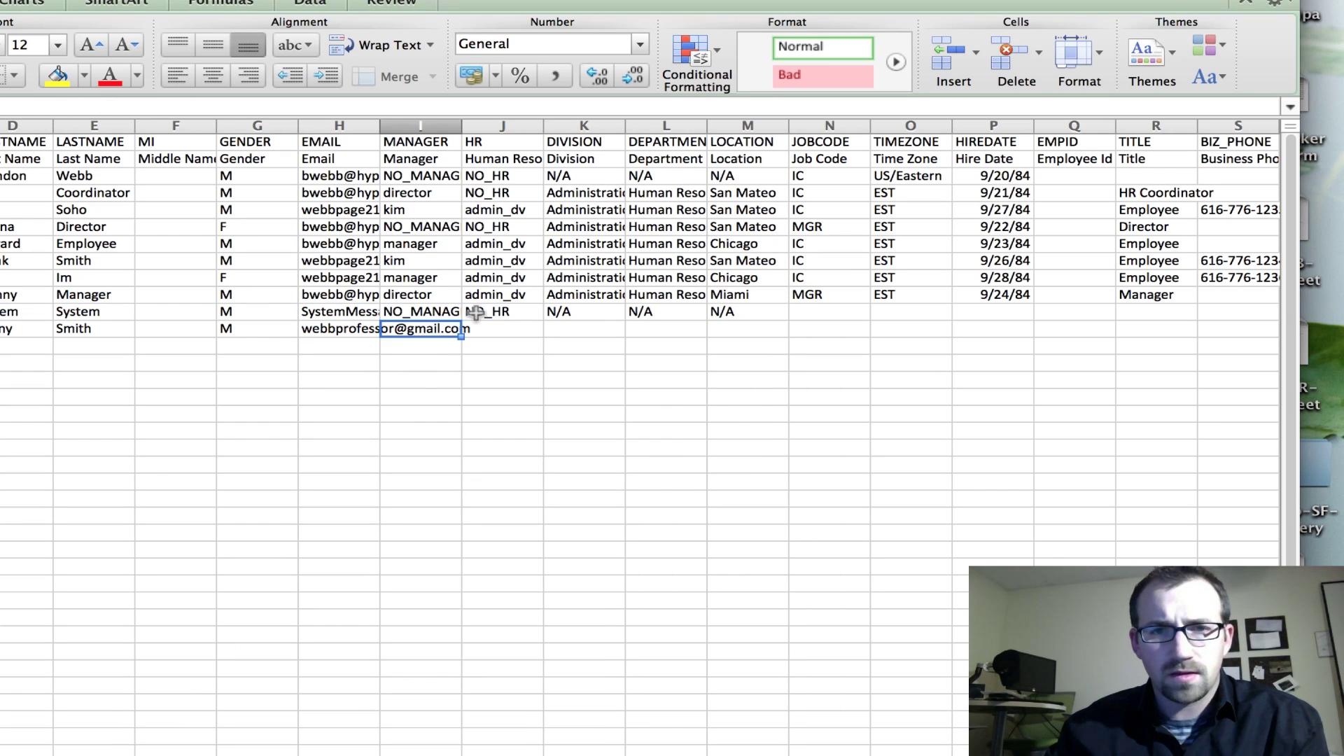
text(manager)
key(Tab)
text(admin_d)
key(Tab)
text(A)
key(Tab)
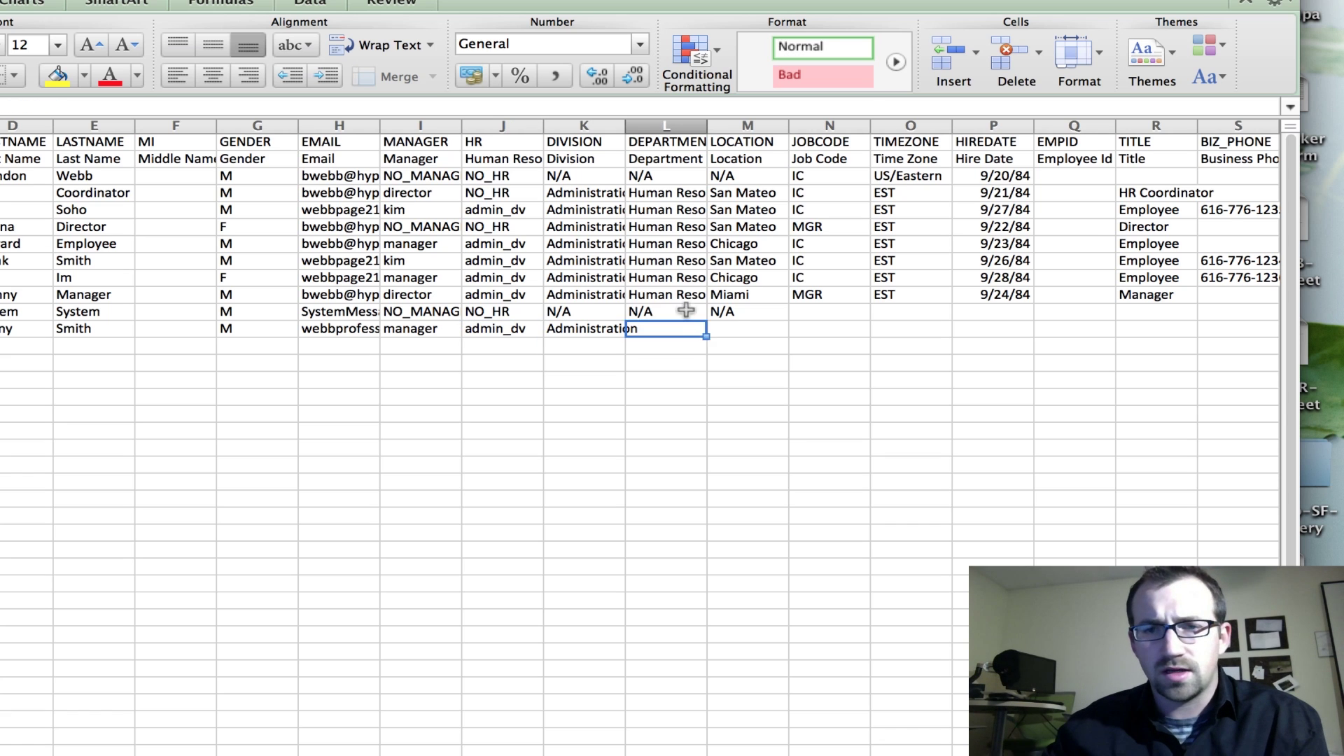
text(N)
Copy job code MGR and time zone EST down to the new row
drag(868, 303, 868, 337)
click(943, 303)
drag(944, 304, 943, 336)
click(1184, 291)
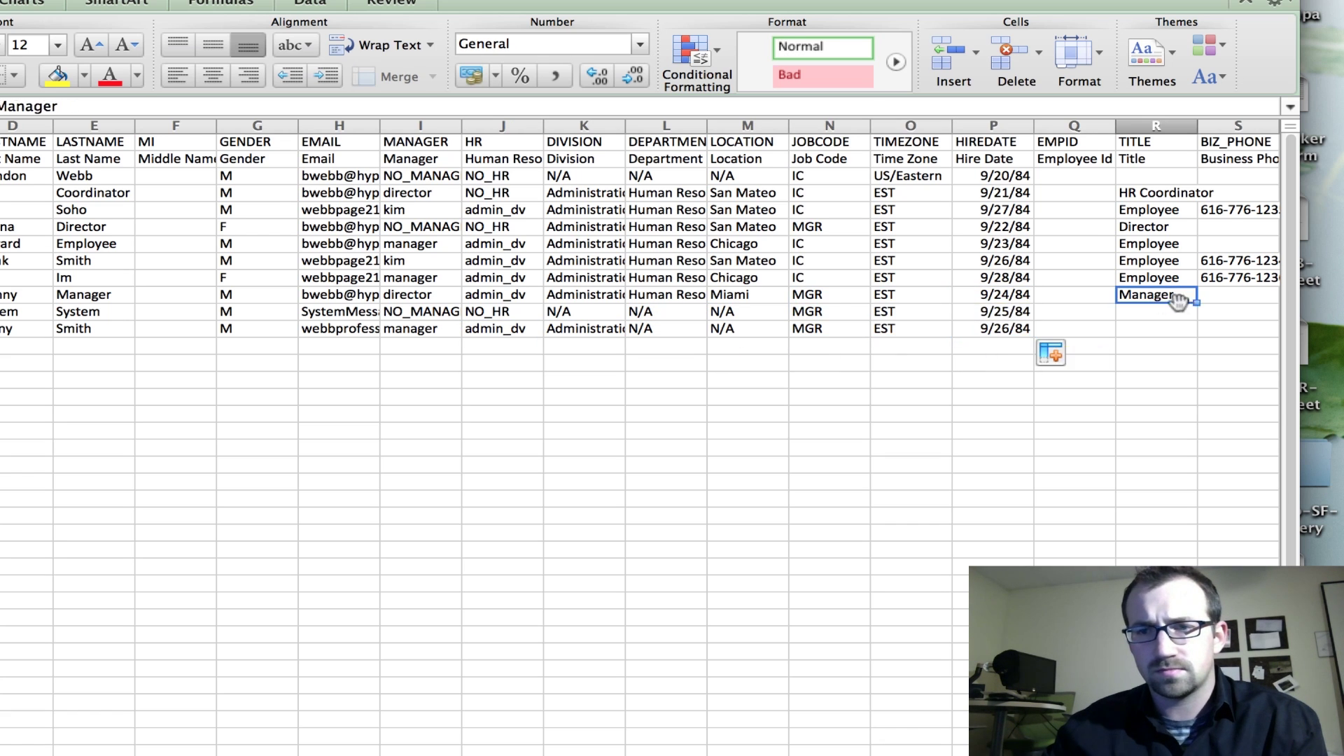
drag(1200, 303, 1199, 336)
scroll(410, 312, right, 5)
scroll(411, 312, left, 5)
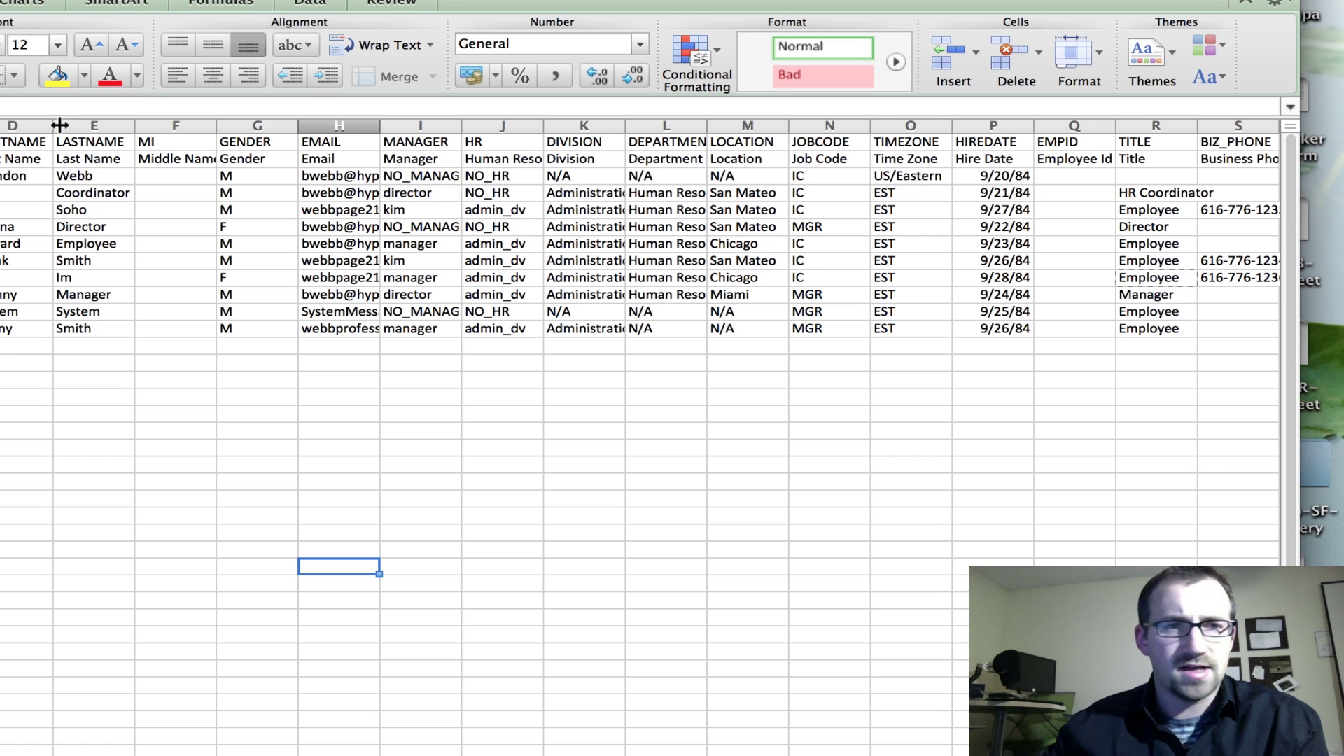
Save the sheet as wp-user-test.csv on the Desktop and accept the CSV compatibility warning
key(super+shift+s)
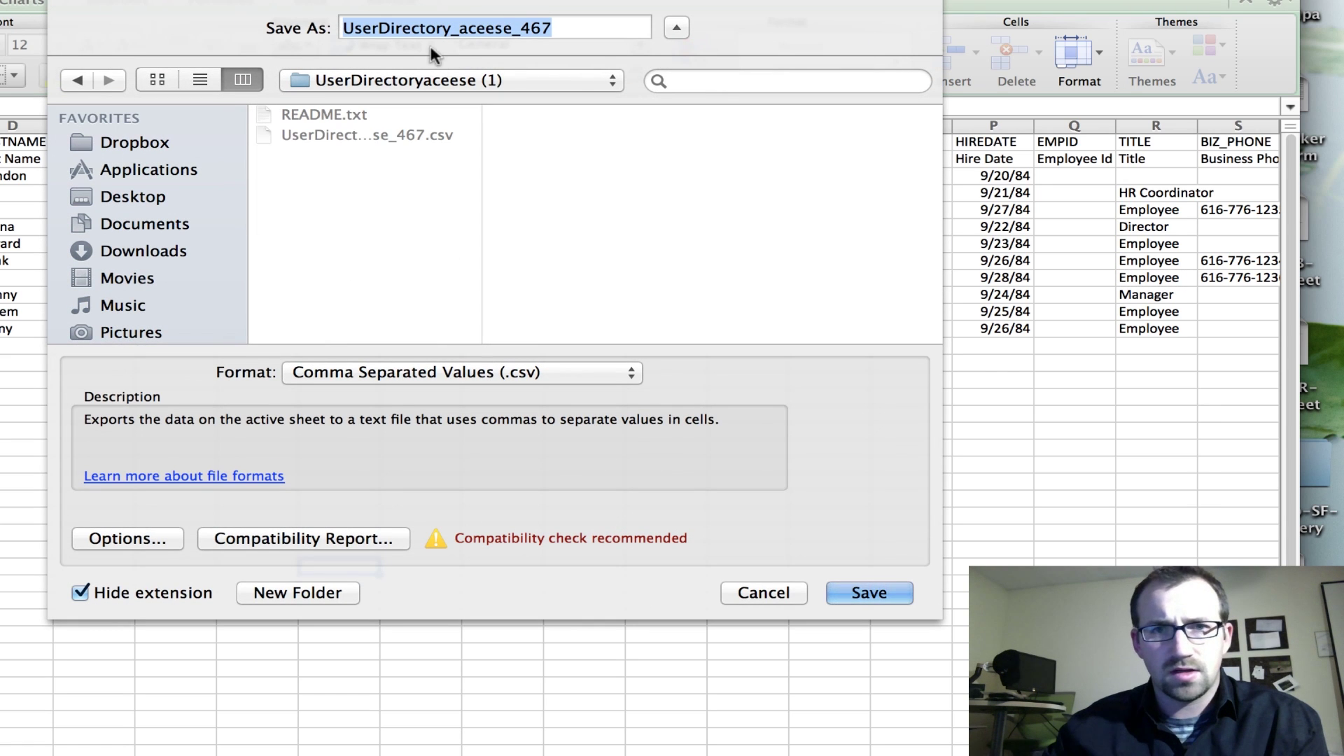
text(wp-)
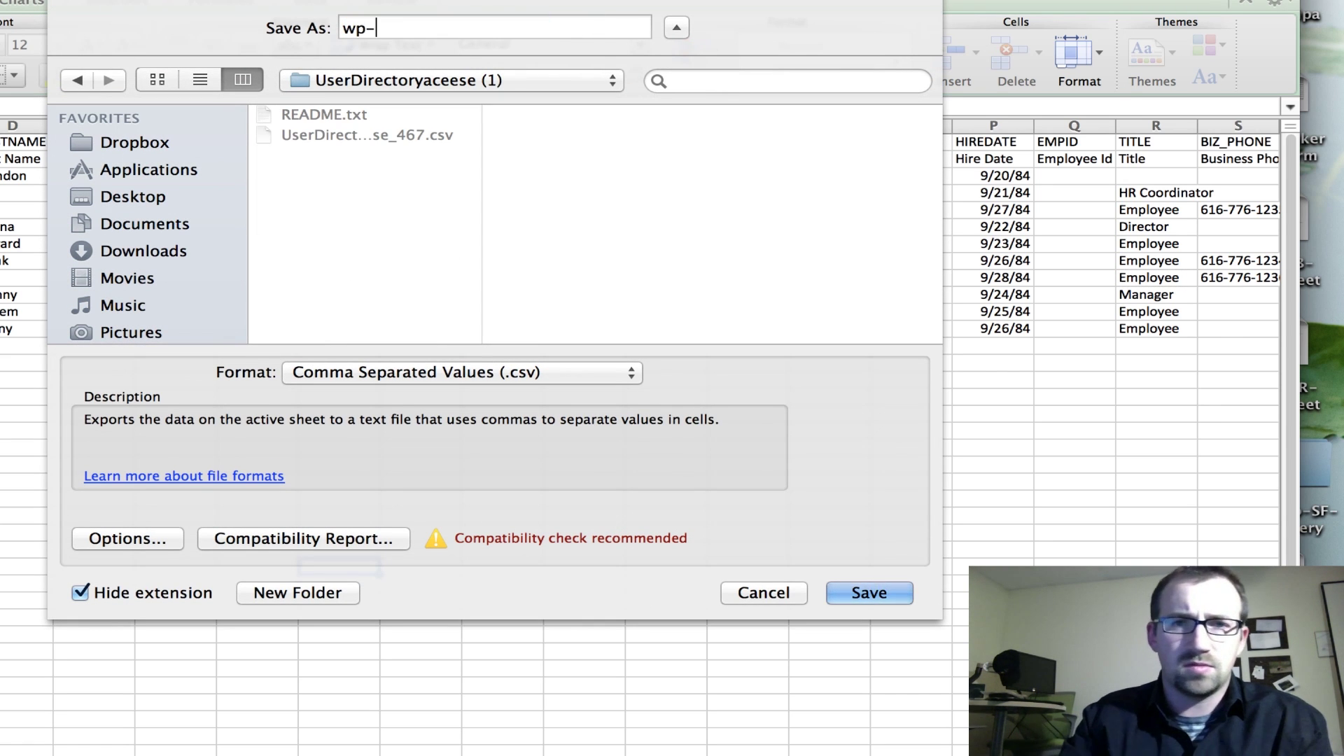
text(user-)
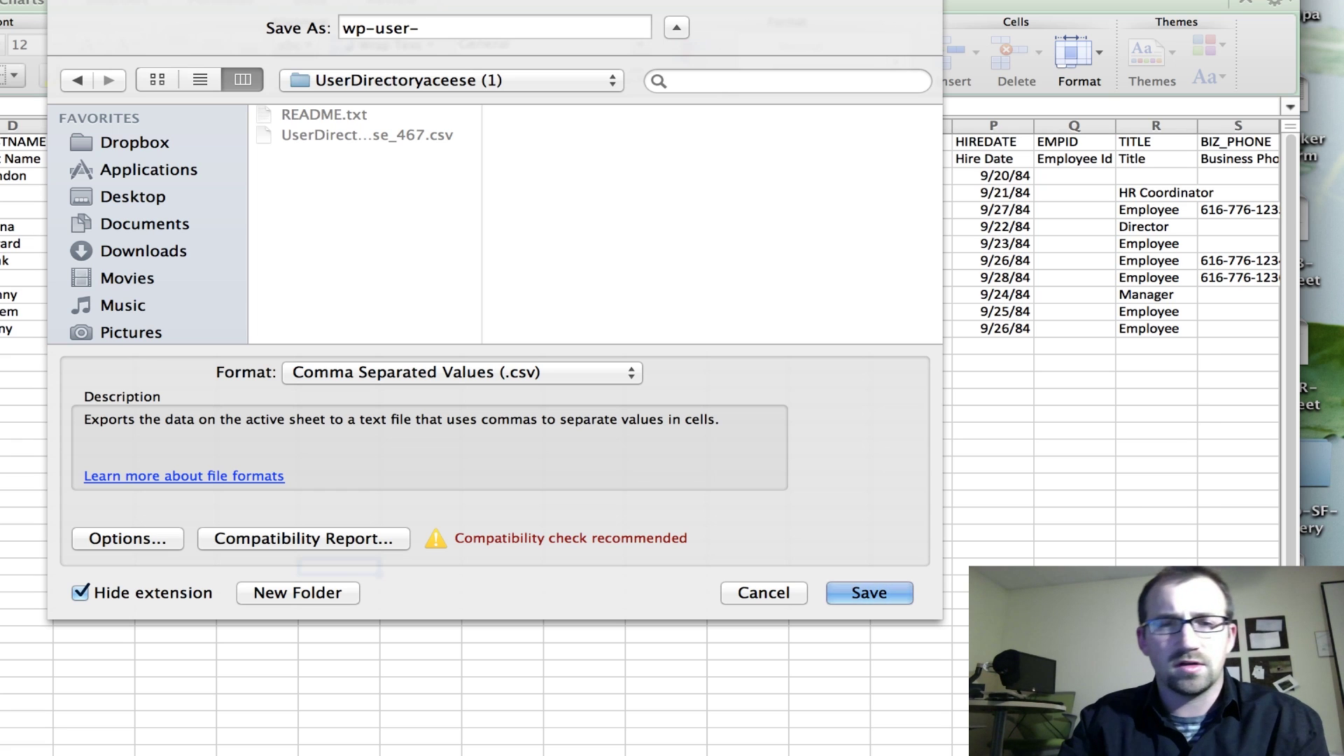
text(test)
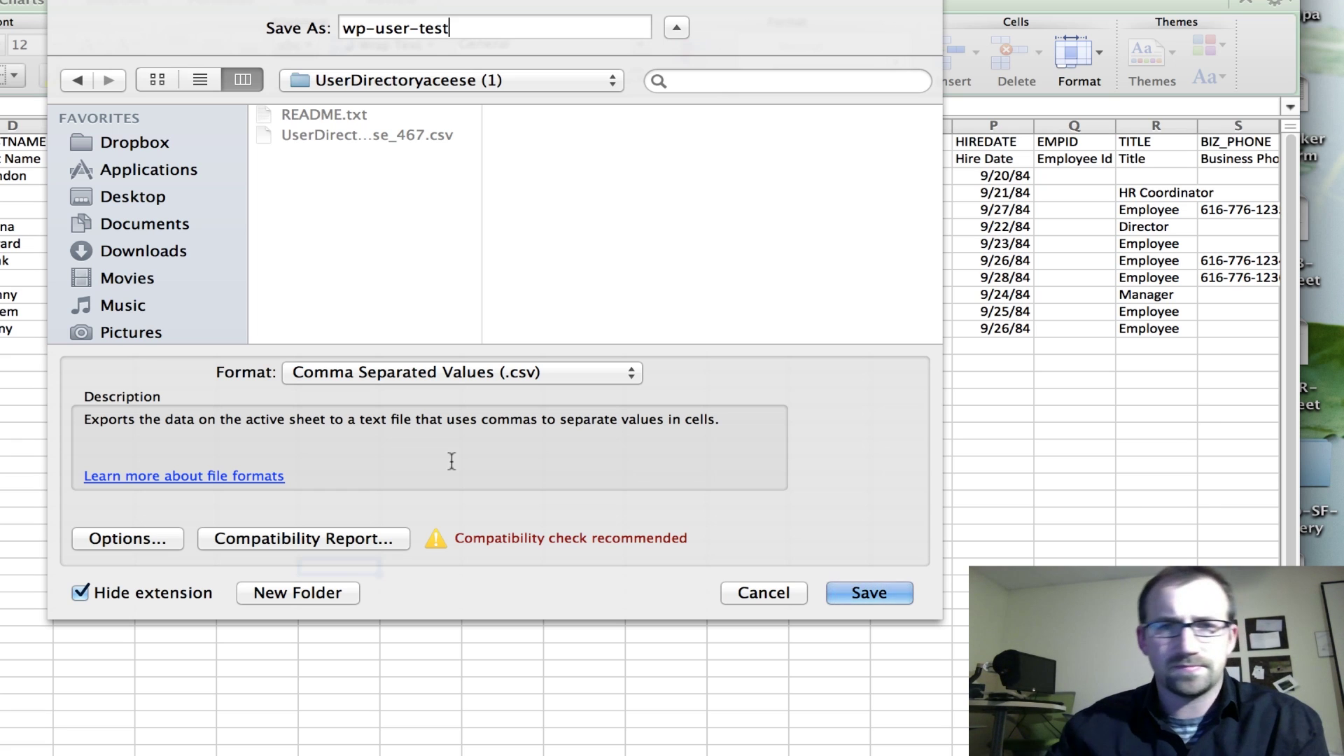
click(134, 197)
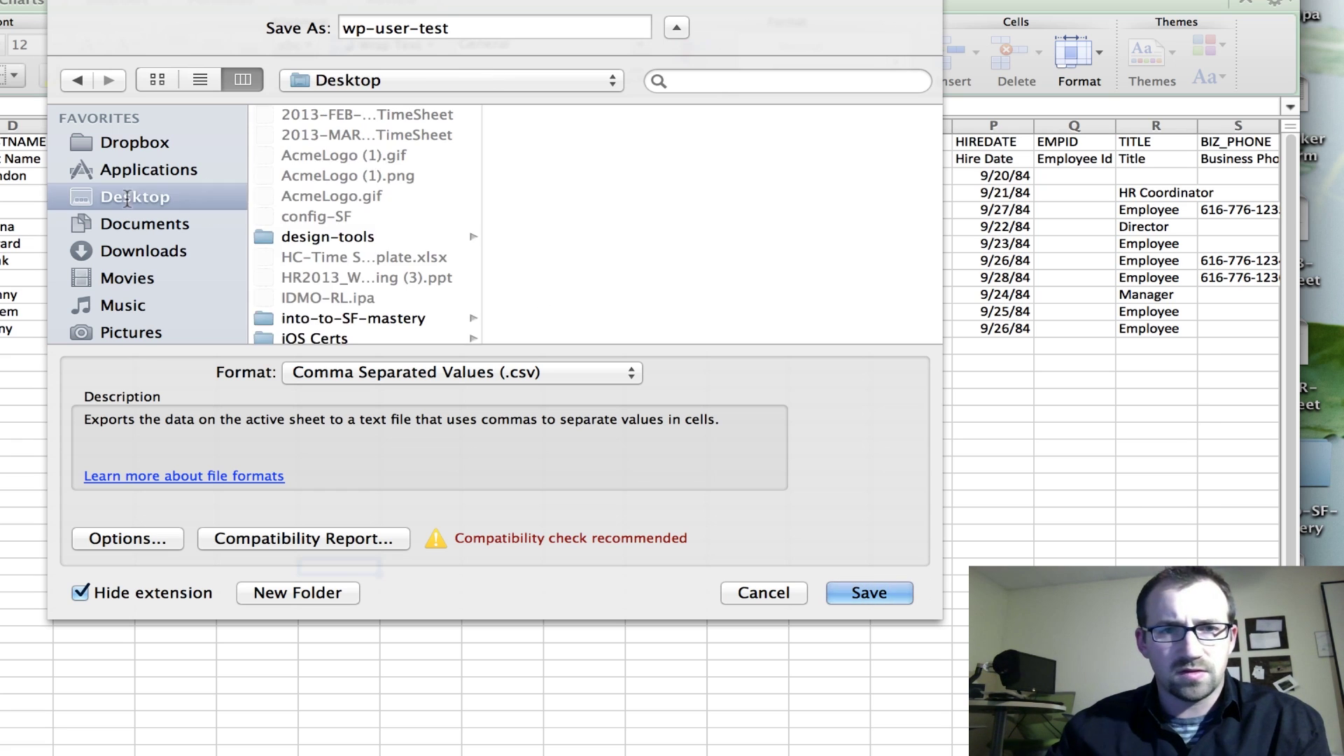
click(872, 598)
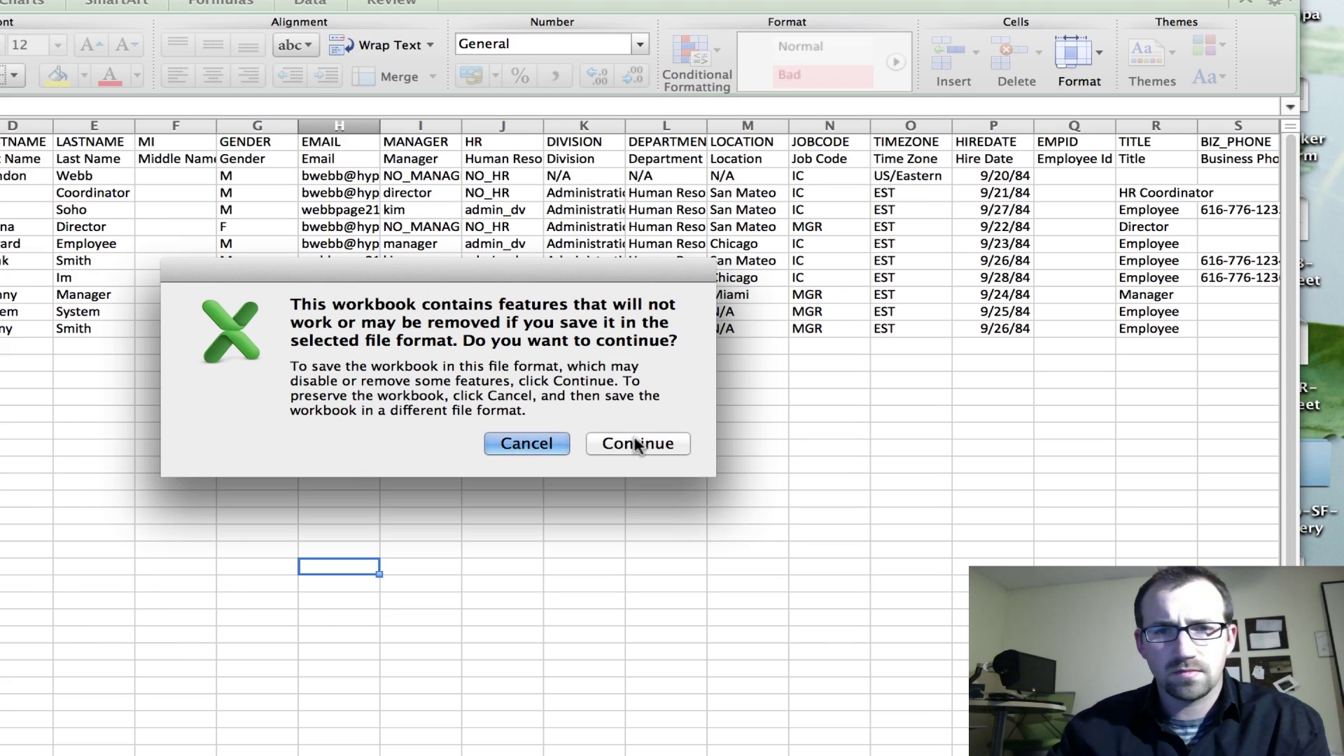
click(637, 443)
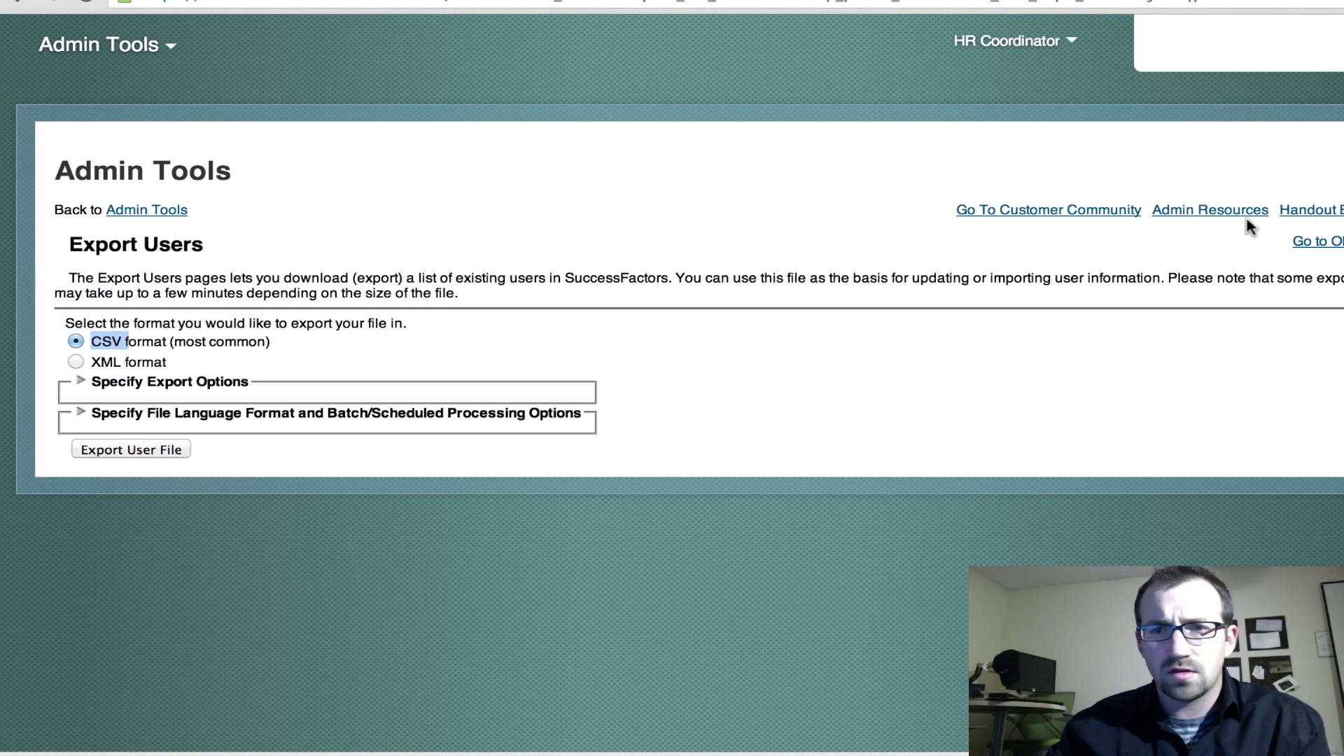
Return to Admin Tools, reopen Manage Users, and go to Import Users > User
click(144, 216)
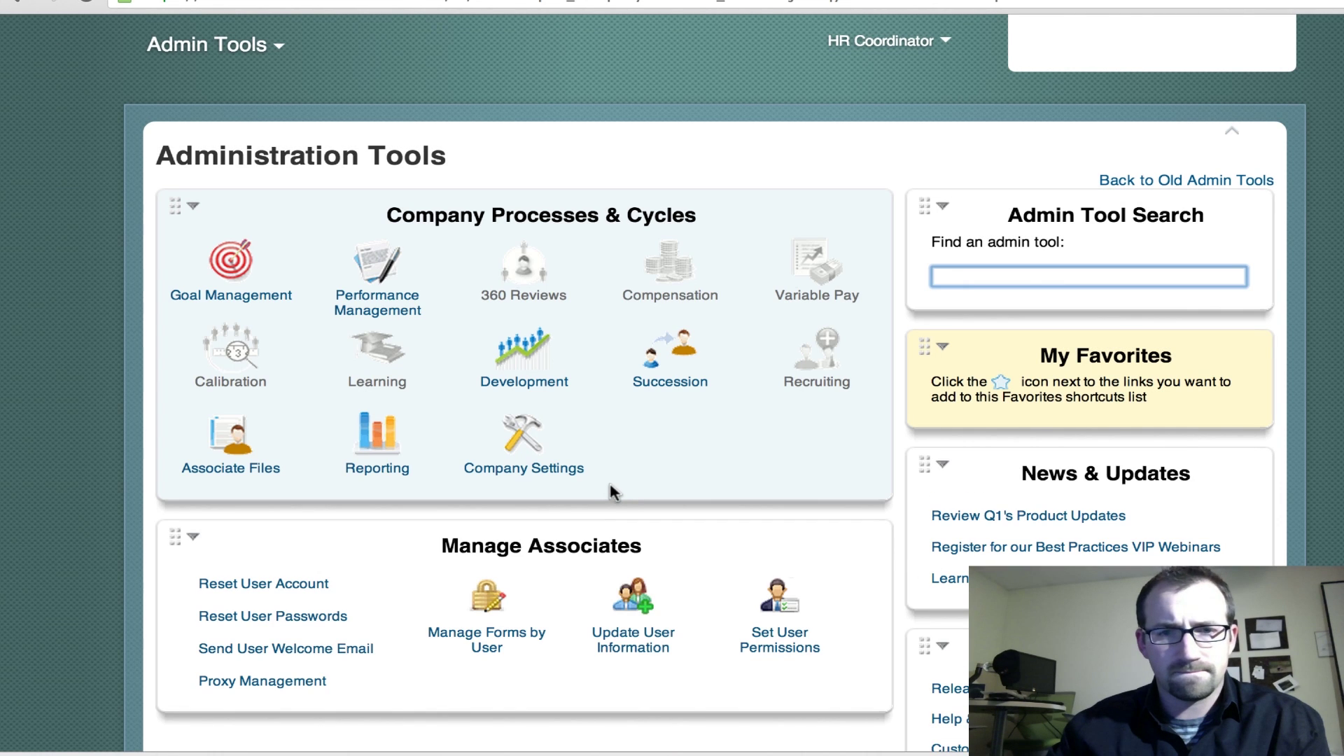
click(637, 628)
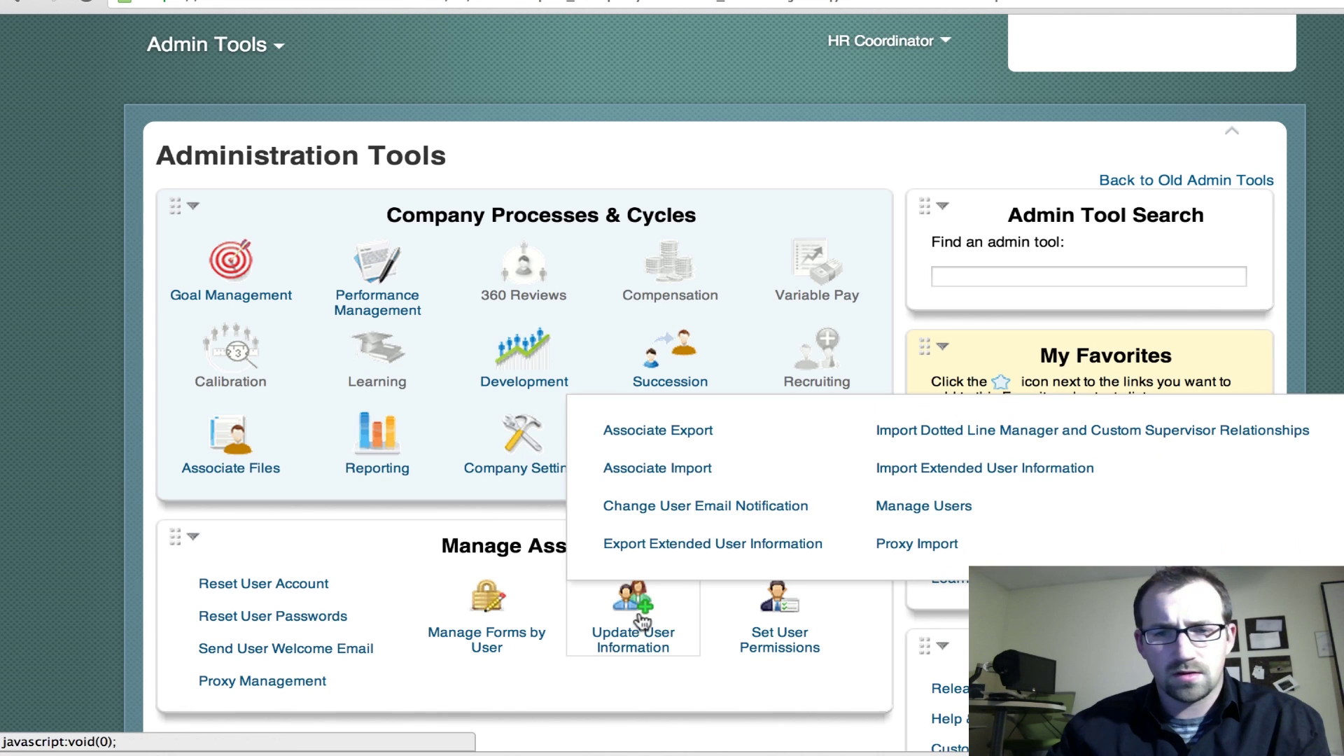
click(948, 512)
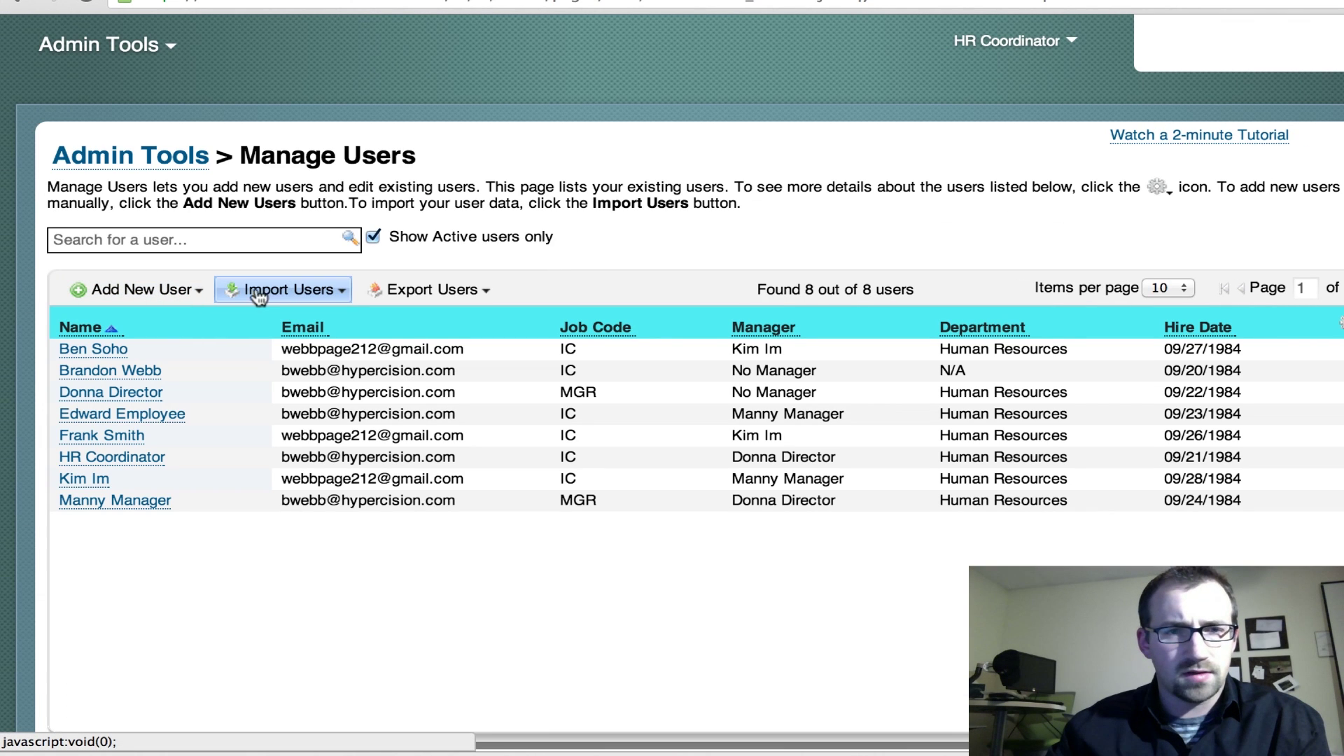
click(320, 297)
click(282, 313)
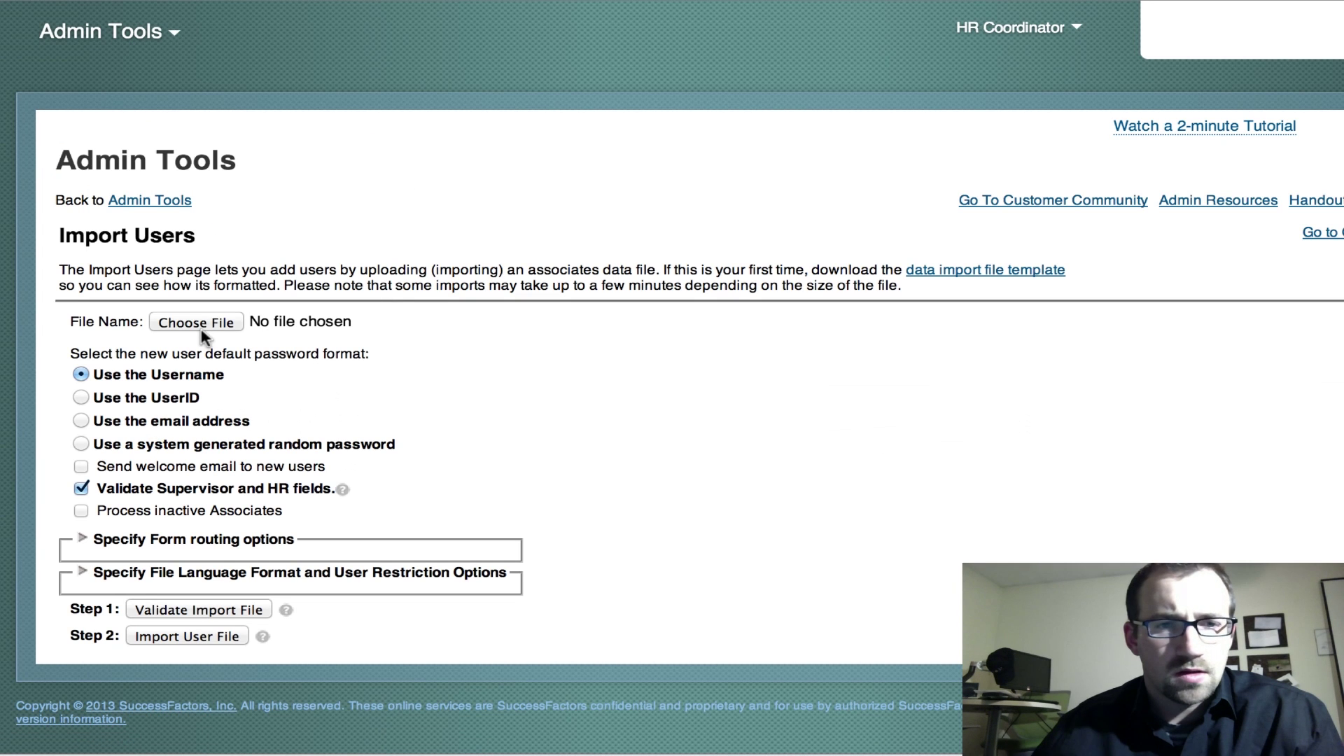
Select wp-user-test as the import file, validate it, and run the import
click(200, 323)
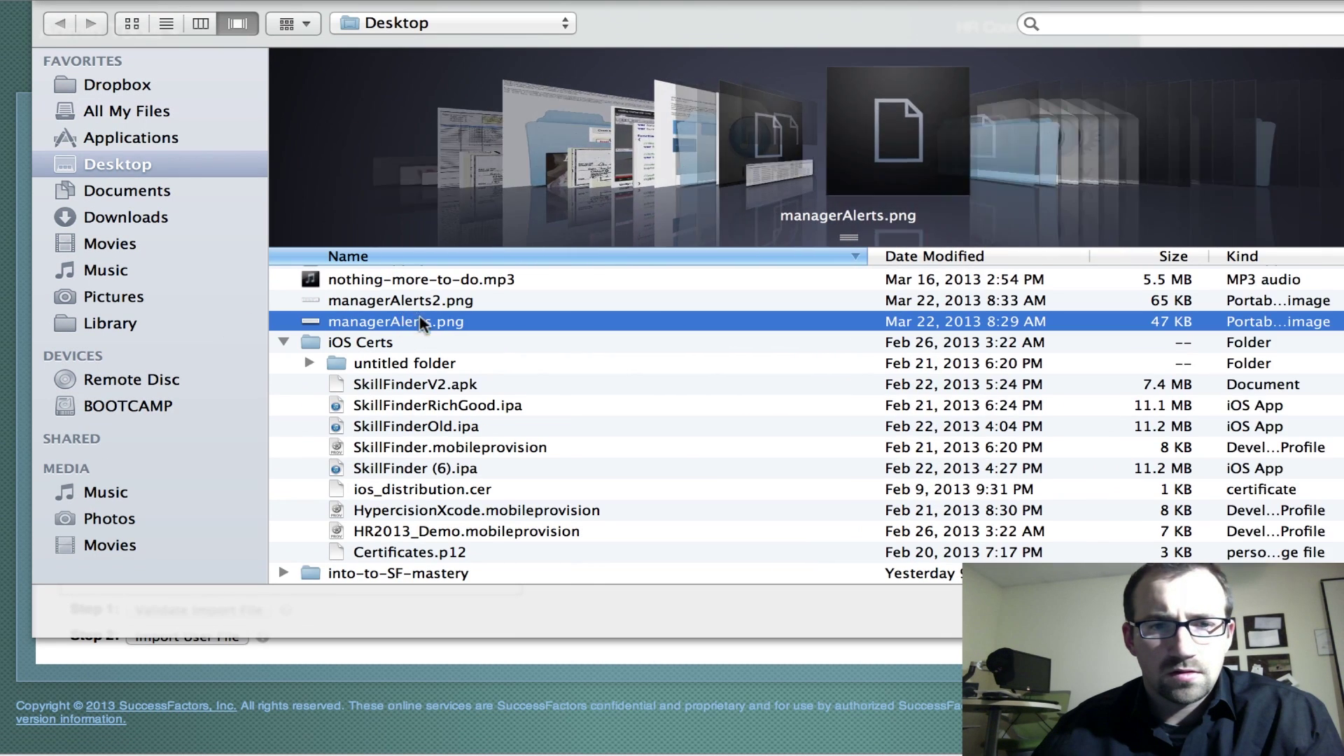
scroll(425, 325, up, 10)
click(378, 297)
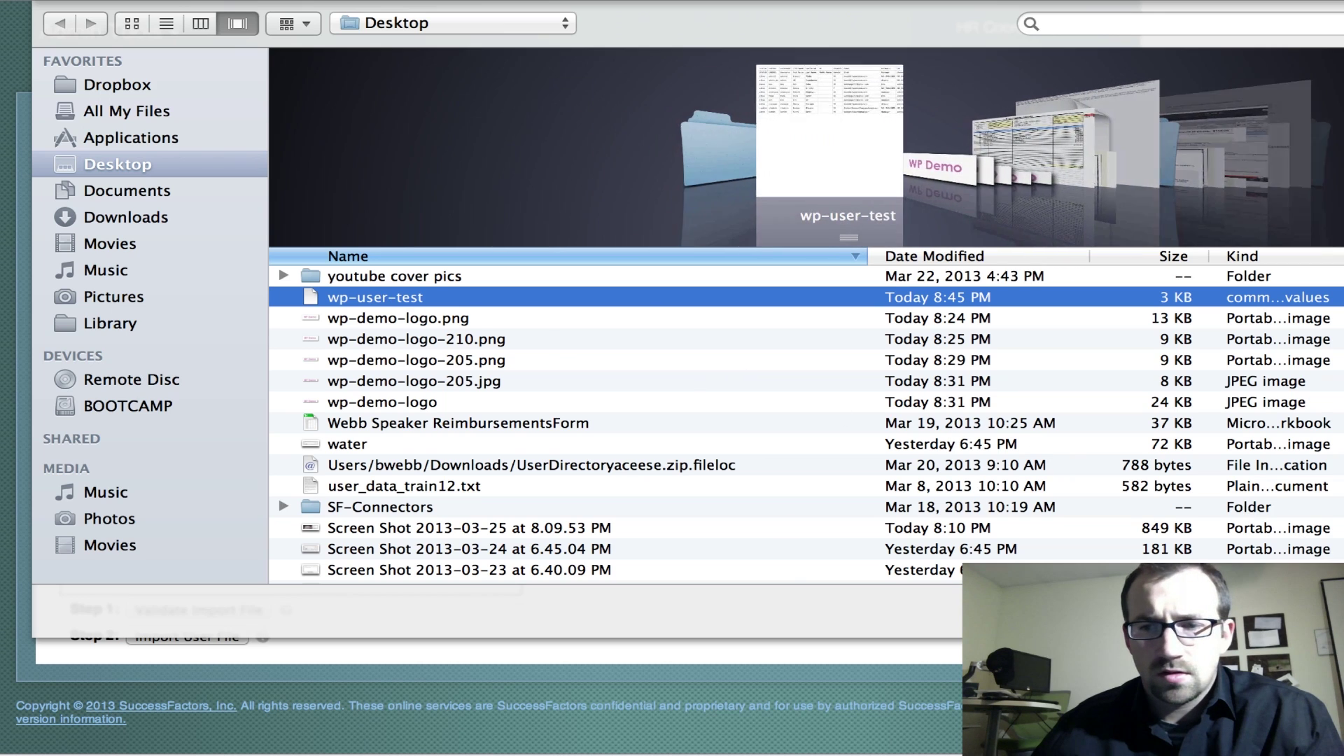
key(Escape)
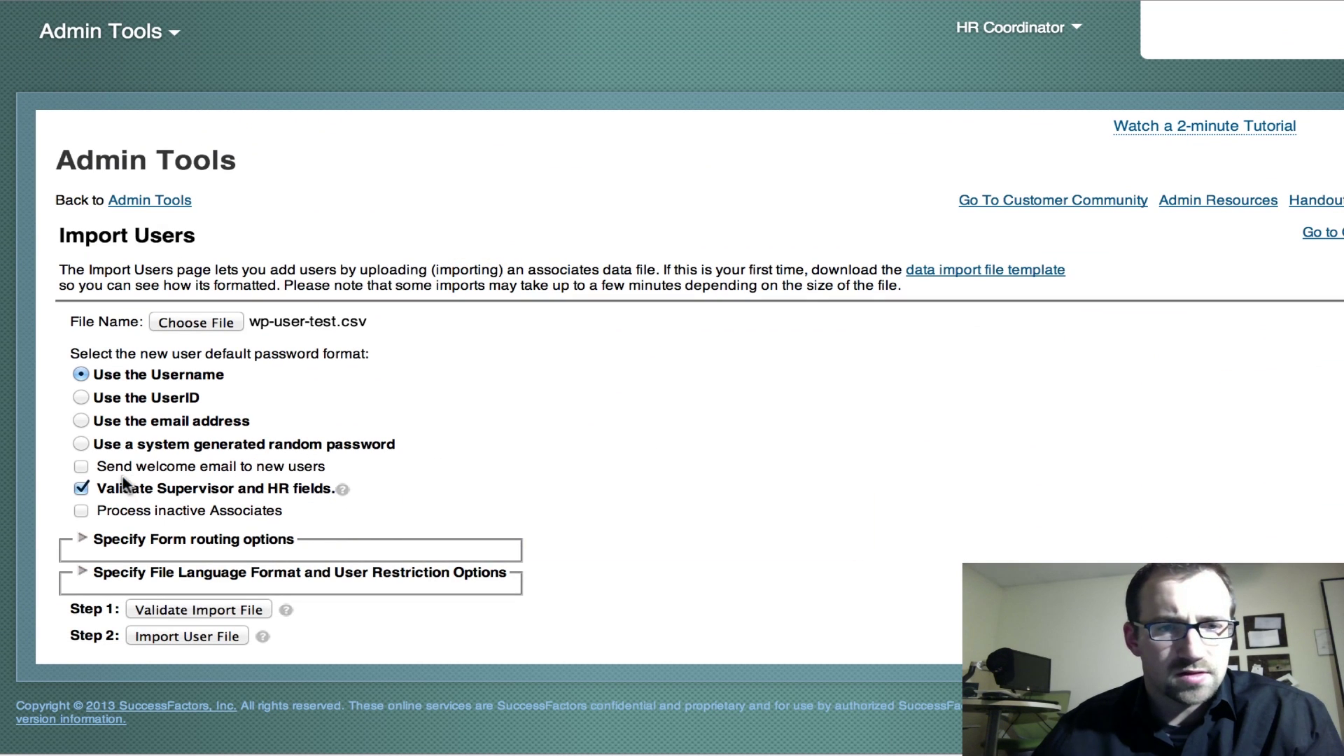
click(165, 614)
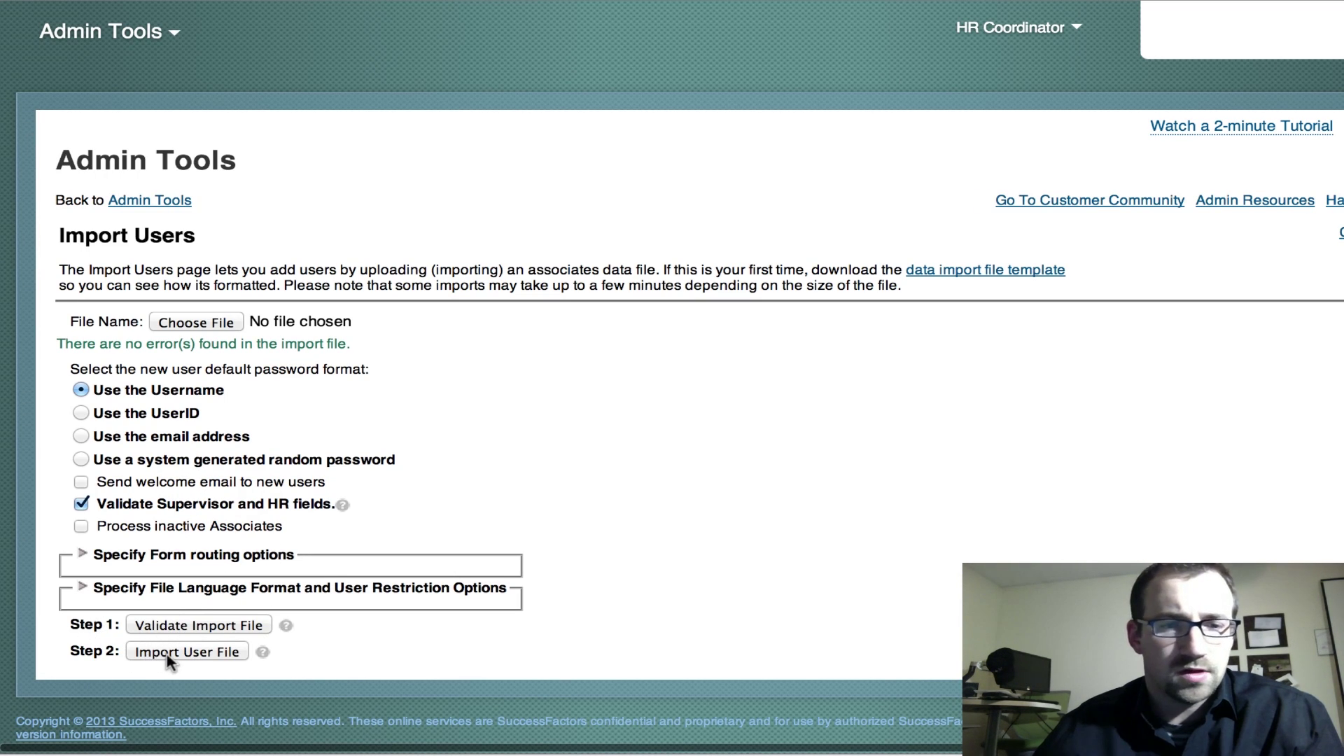
click(196, 652)
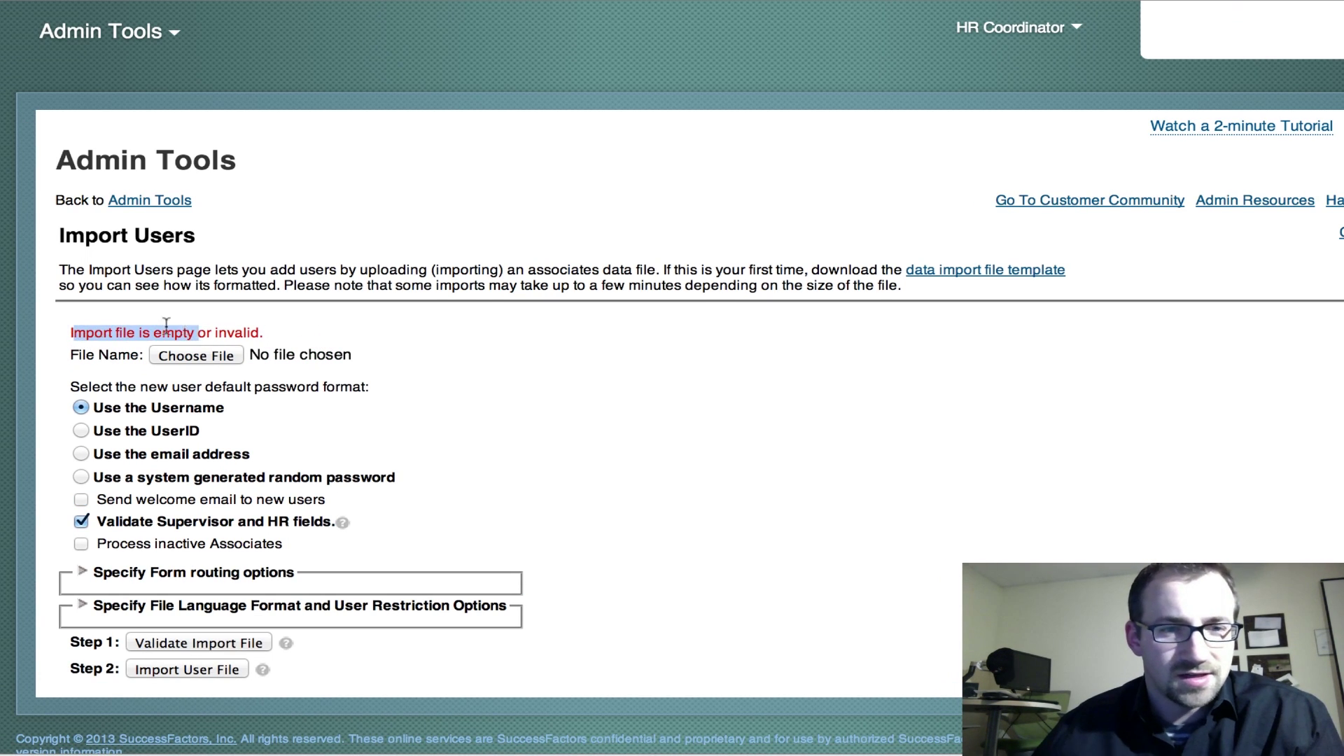
Re-select wp-user-test from the Desktop and import the user file again
drag(70, 332, 263, 332)
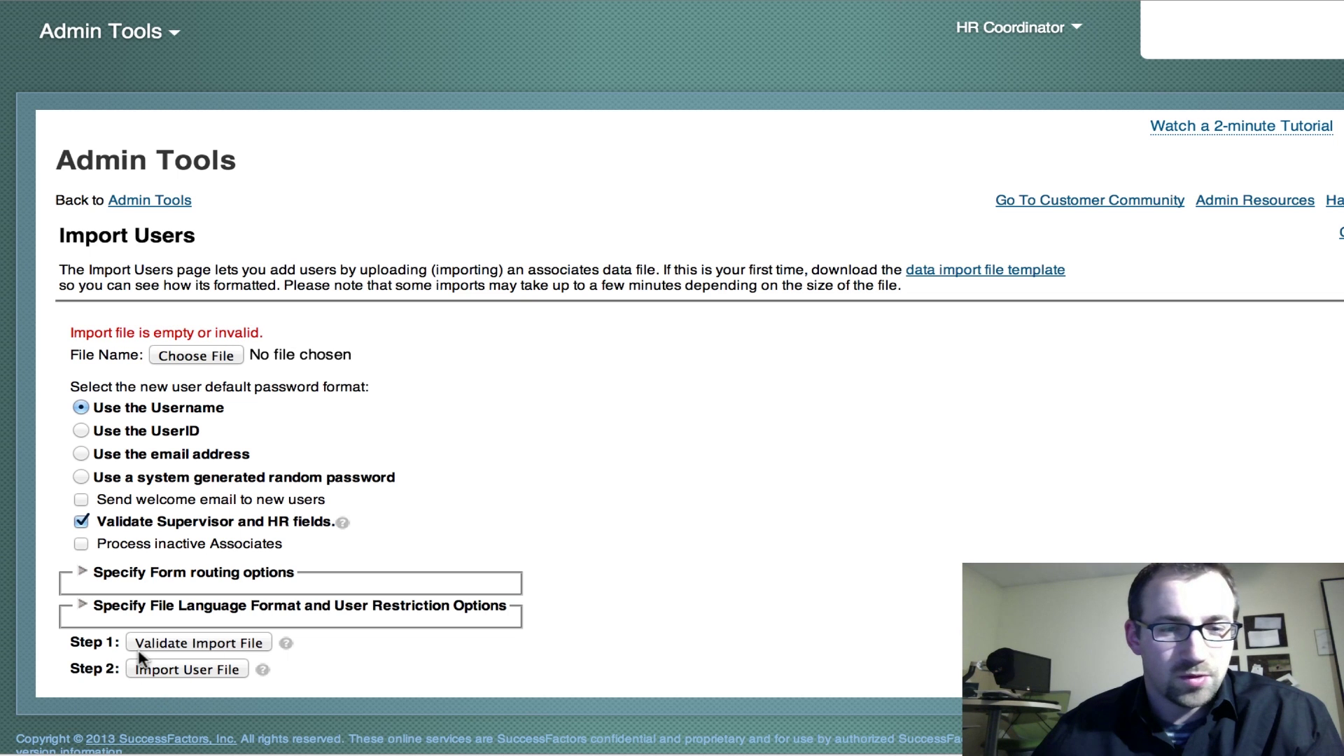
click(162, 357)
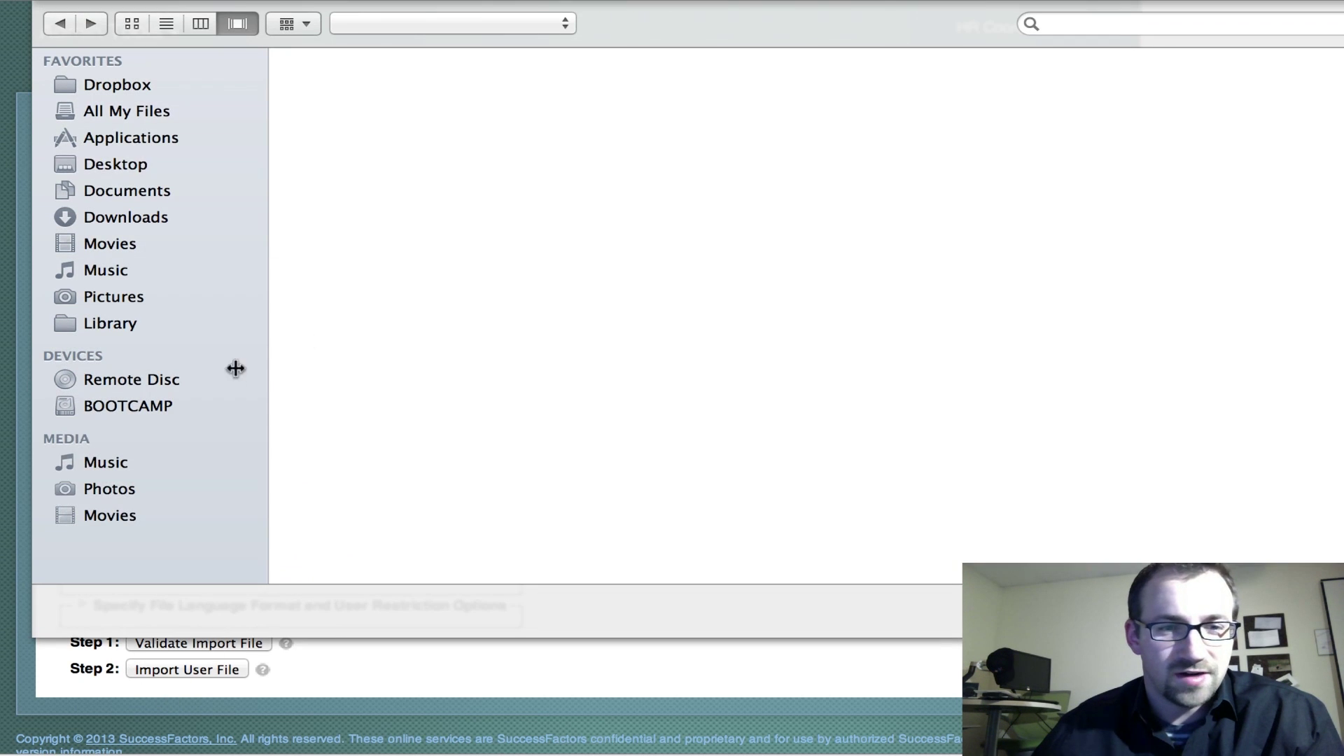
scroll(417, 306, up, 5)
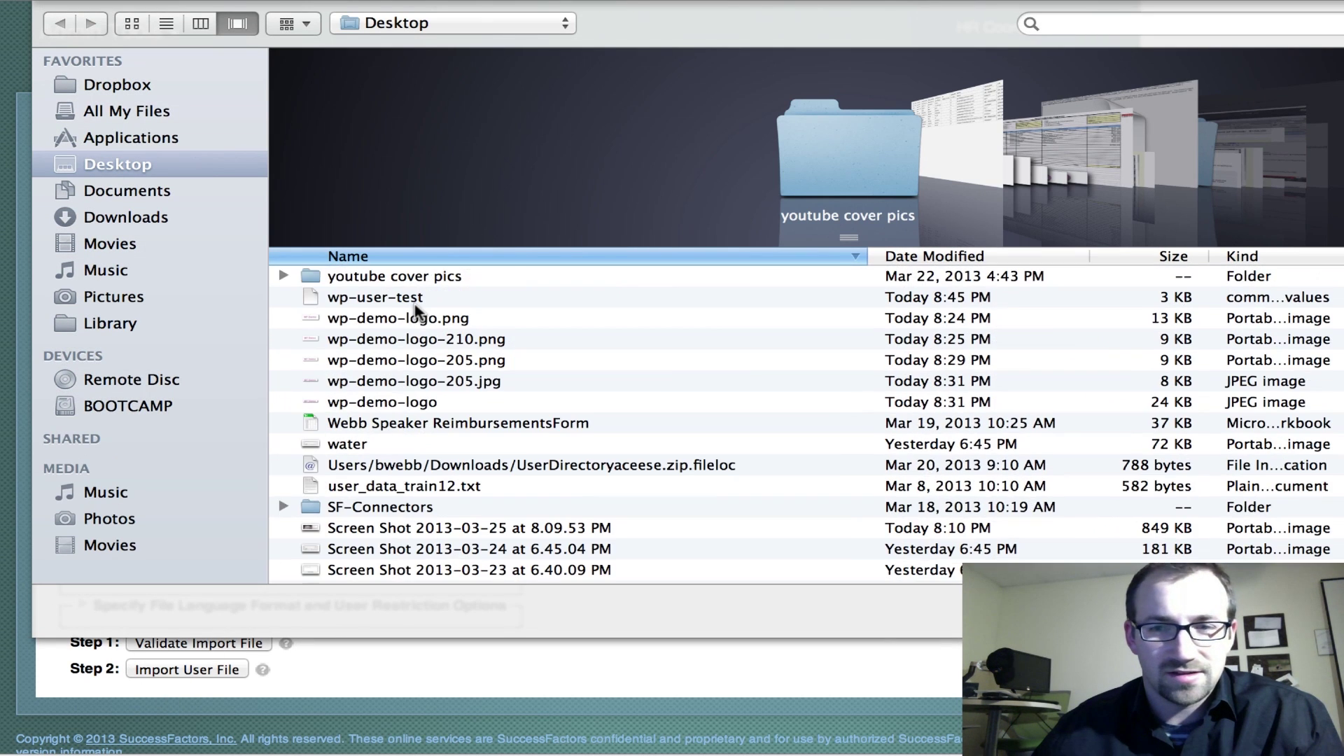
double_click(399, 297)
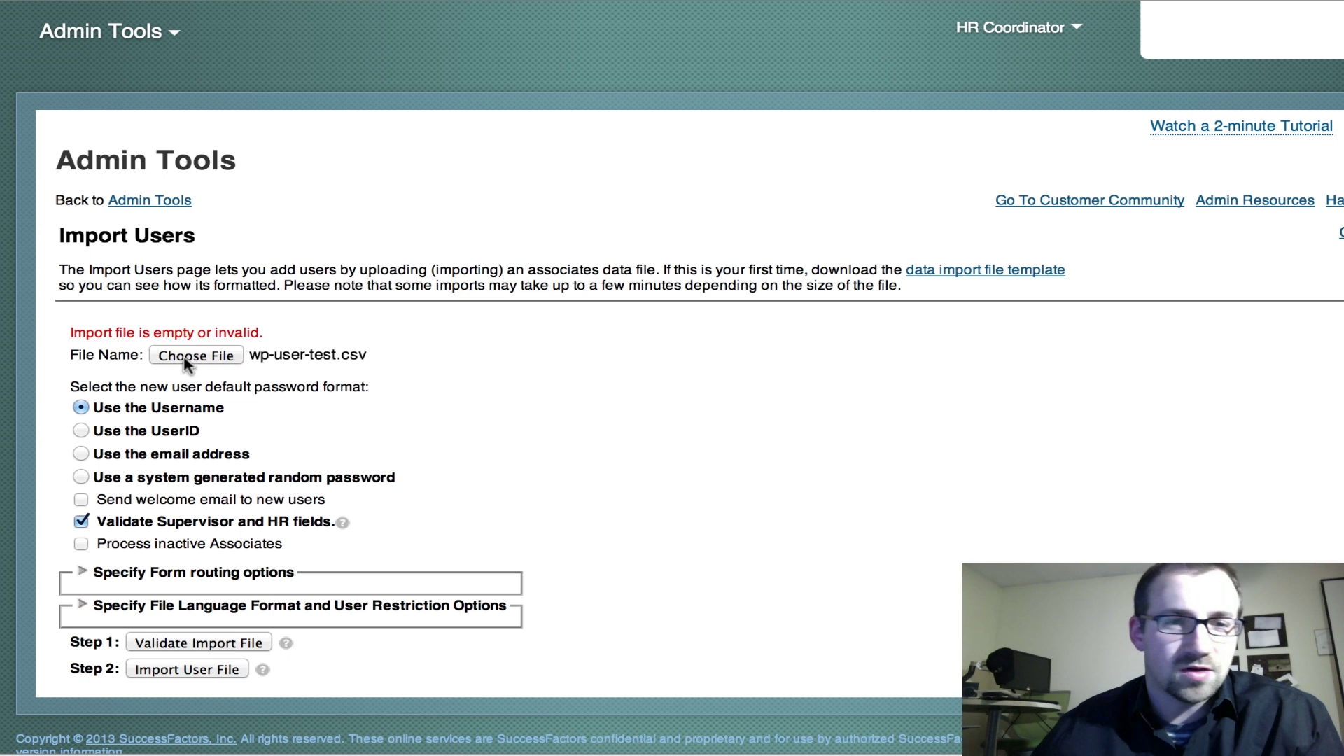
click(187, 670)
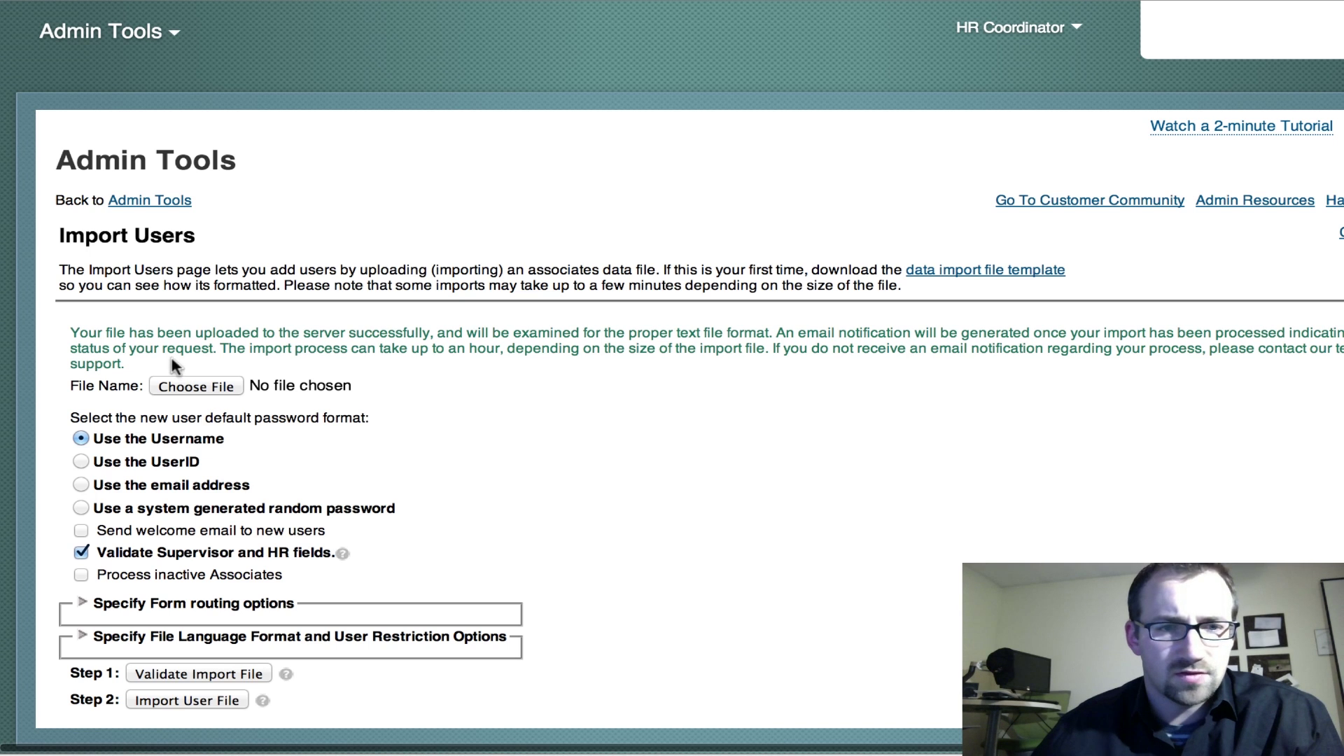
Highlight the upload success message, then bring up the site navigation menu
drag(172, 359, 91, 320)
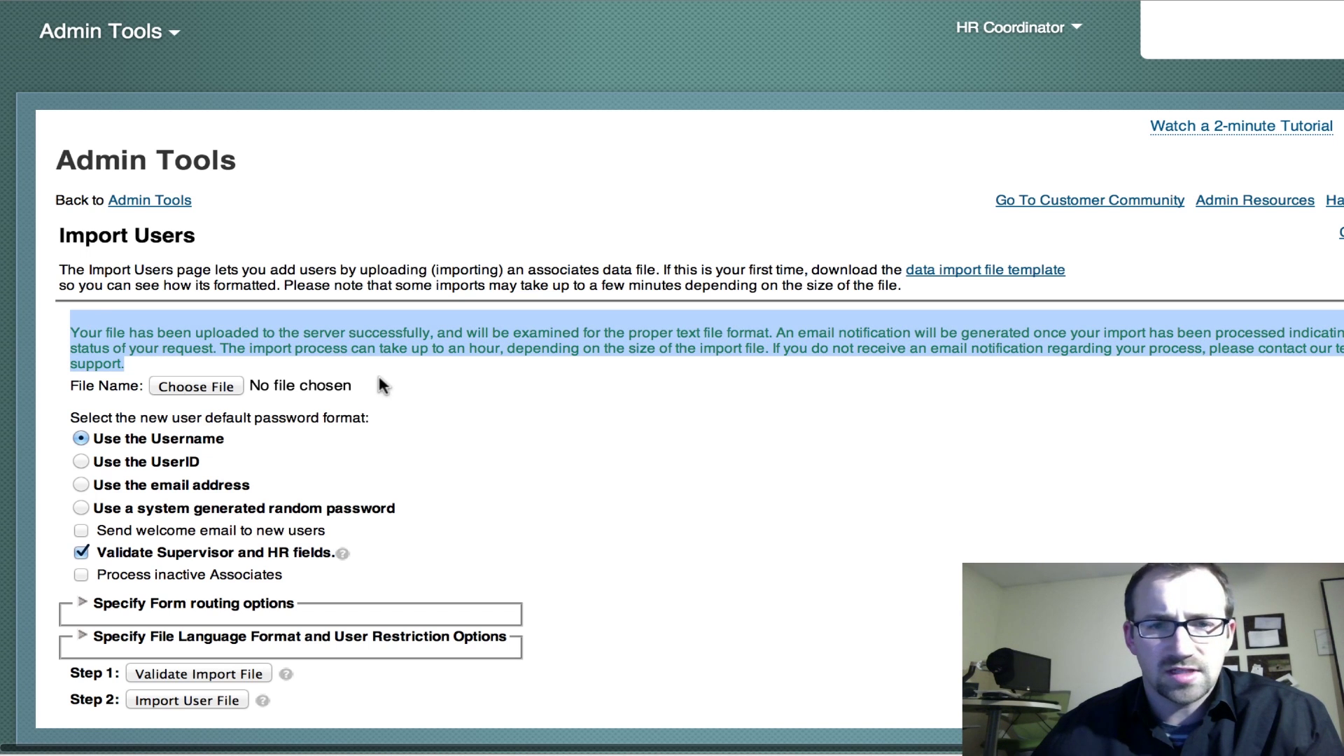
click(442, 376)
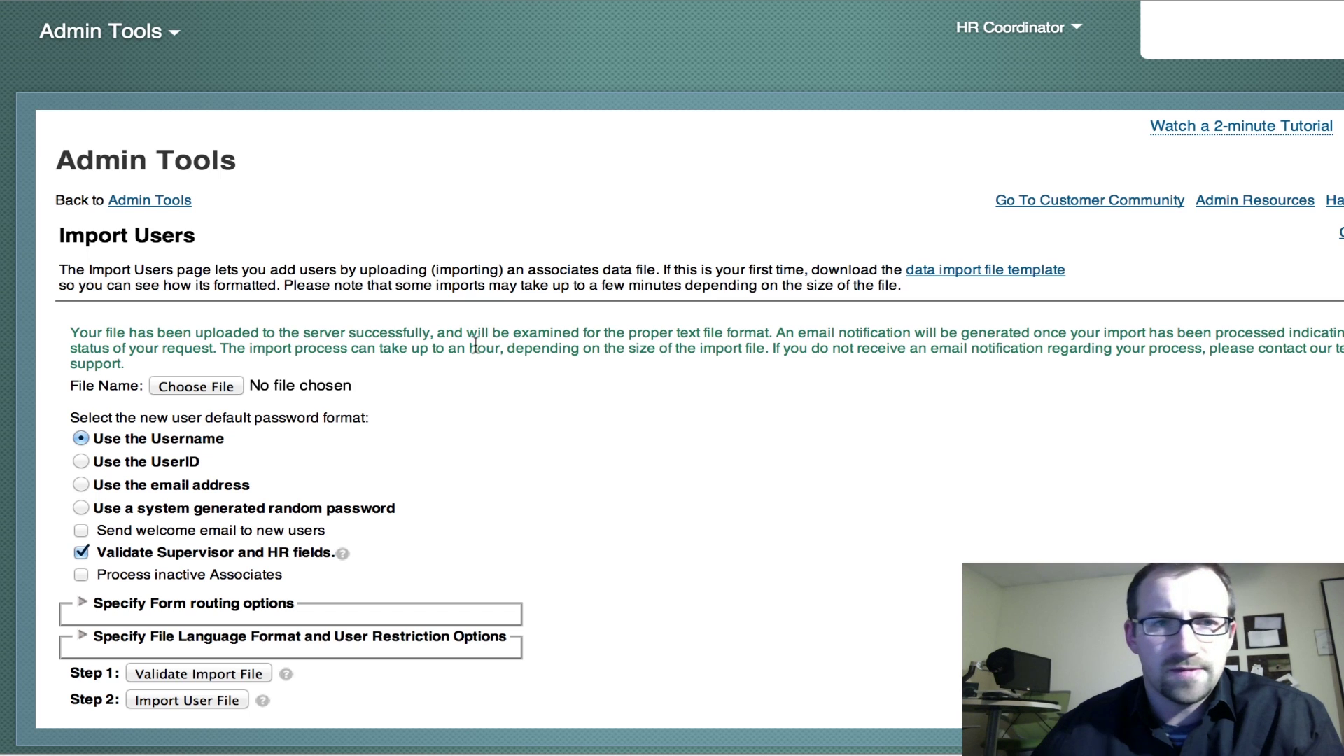
click(105, 30)
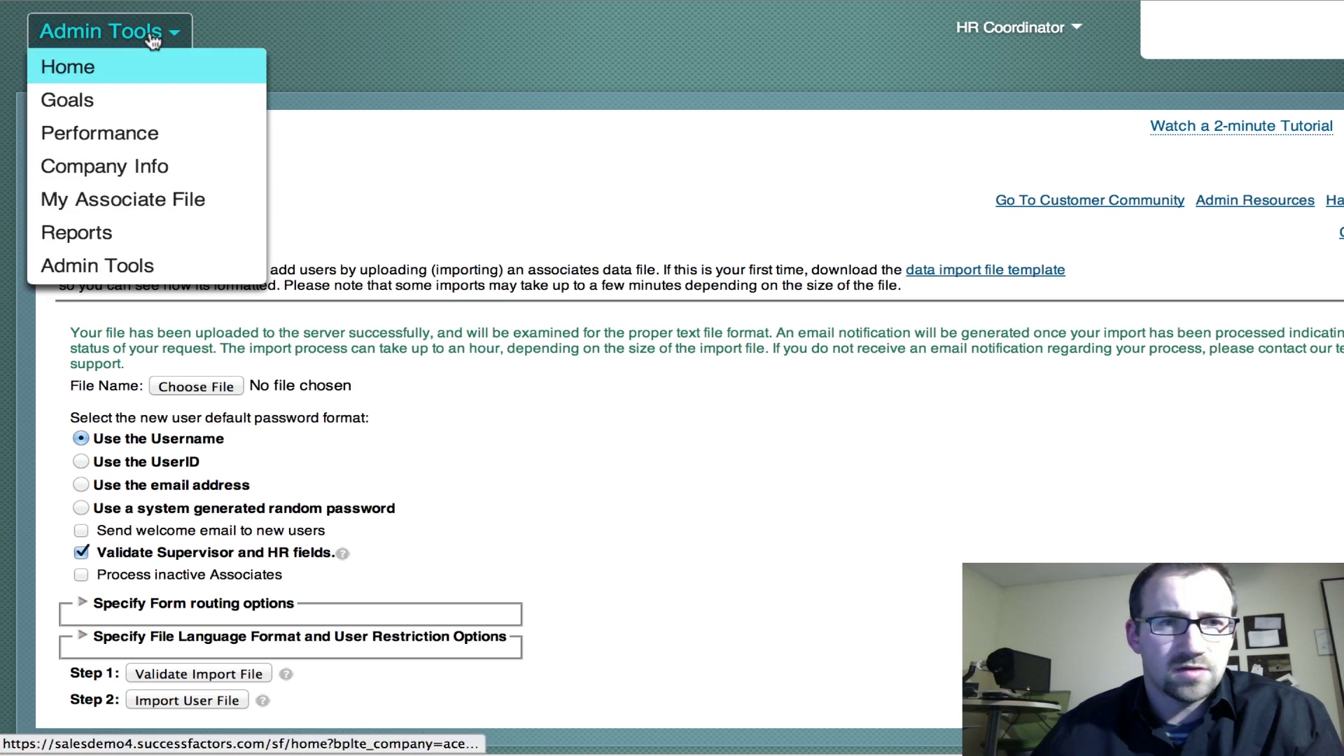
click(158, 166)
click(168, 225)
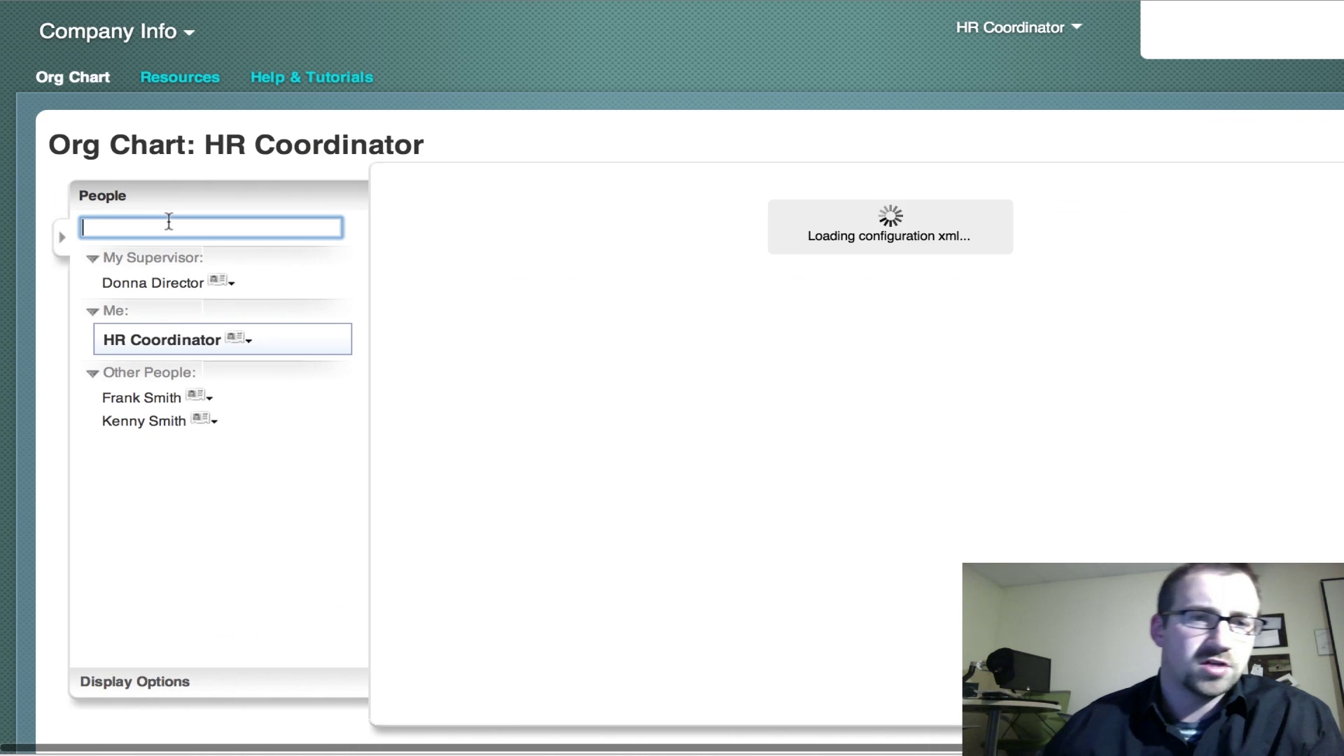
text(kenny)
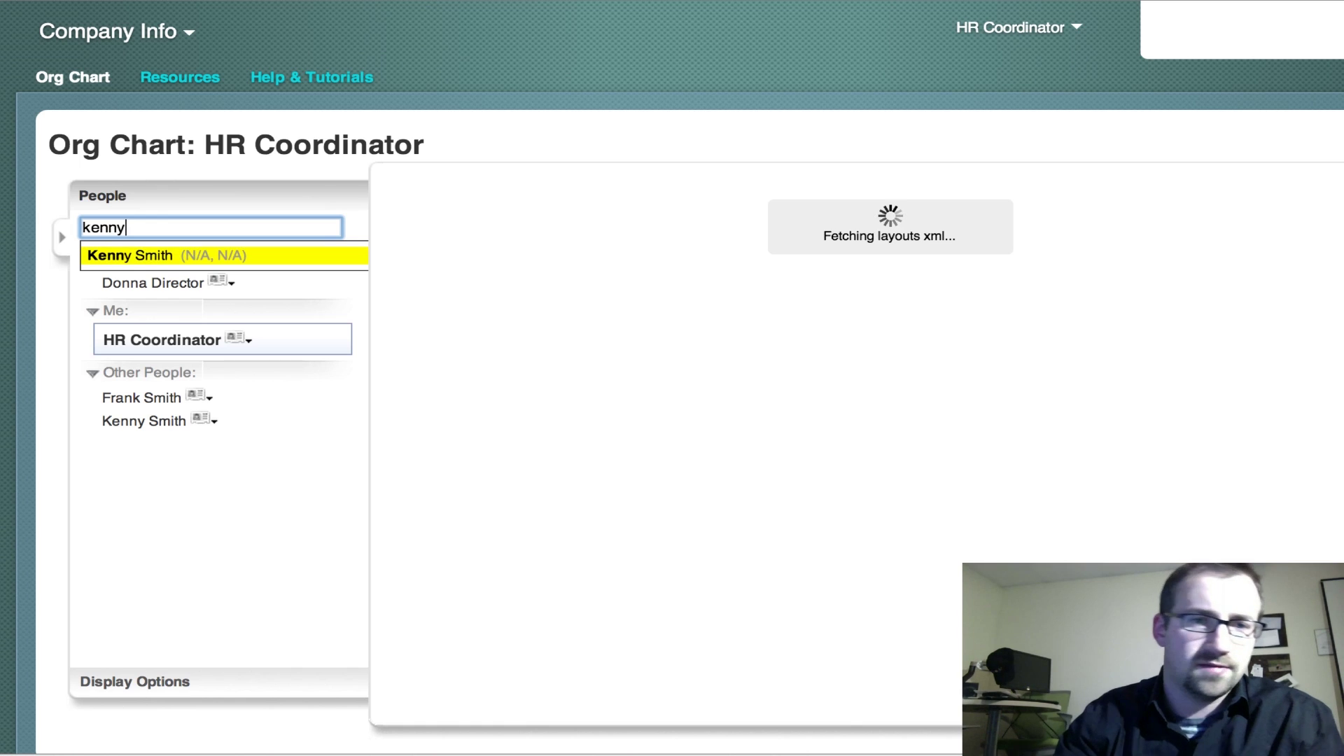
click(147, 257)
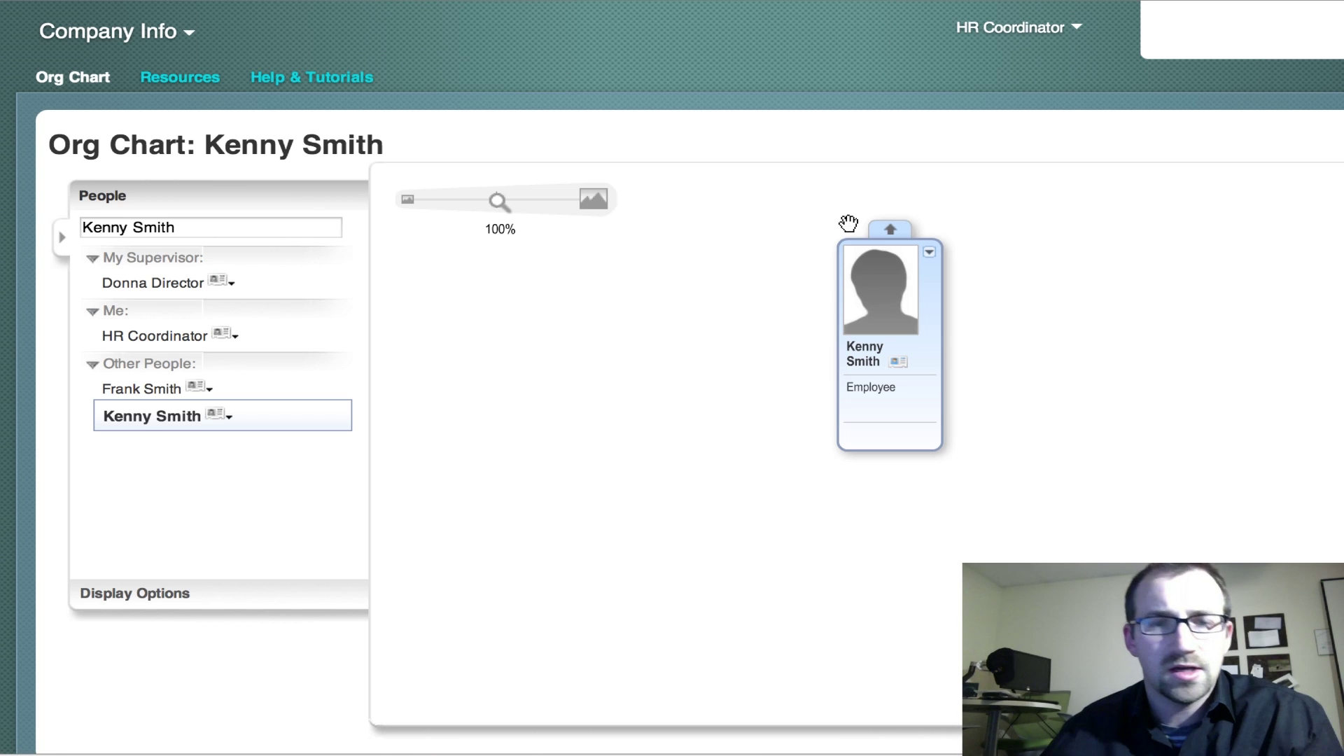
scroll(715, 45, down, 2)
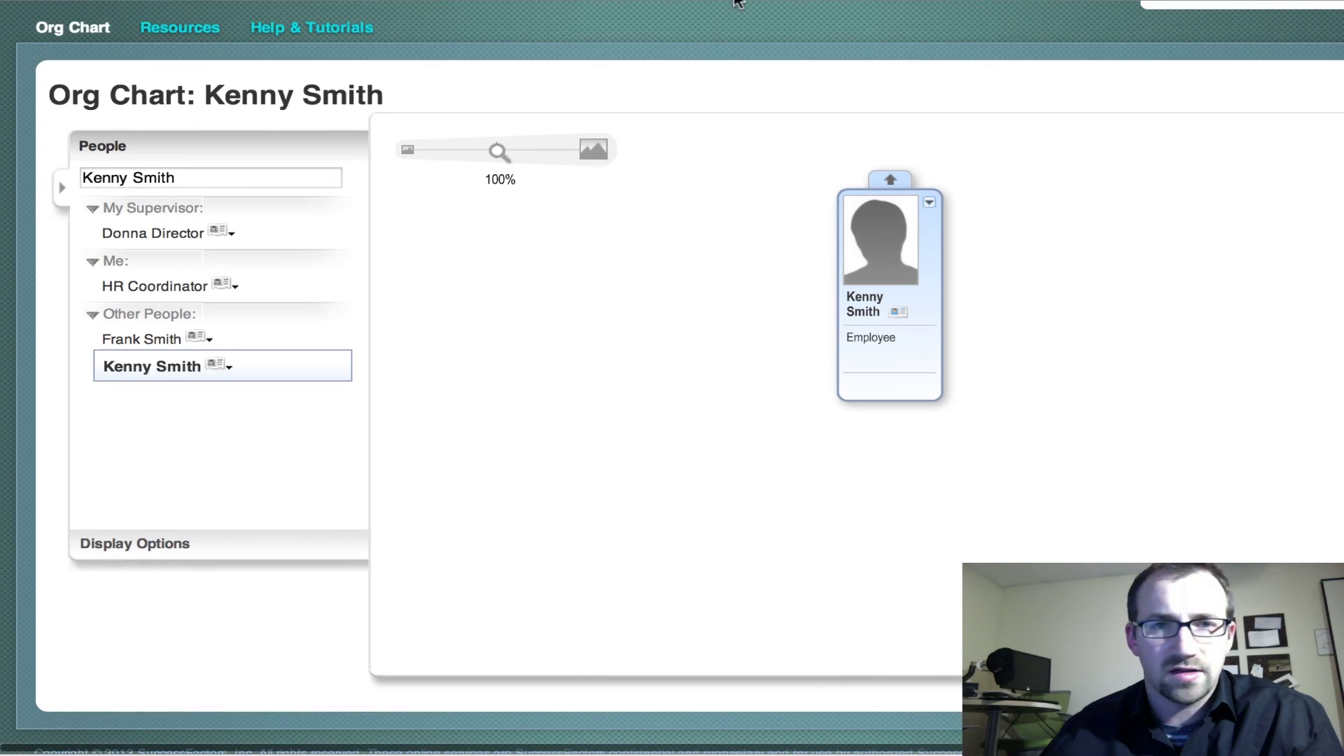
scroll(721, 123, up, 3)
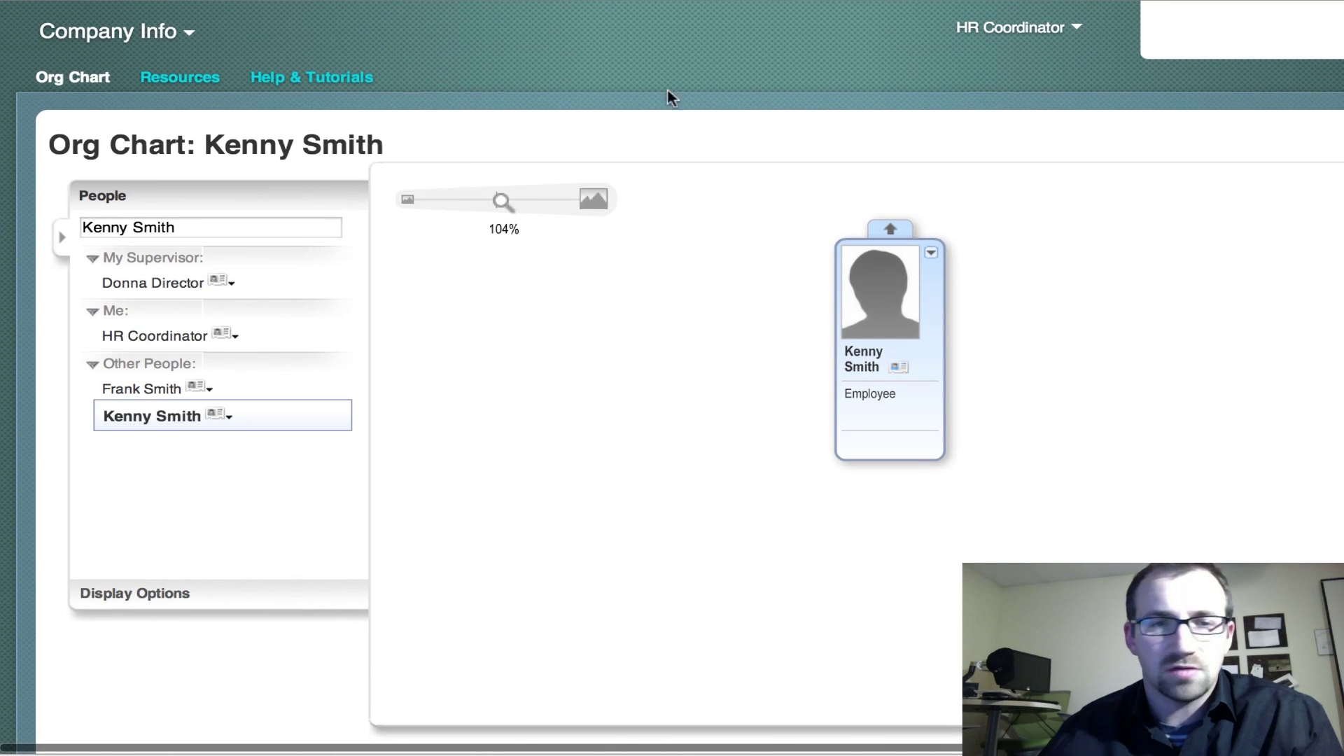
scroll(665, 95, down, 1)
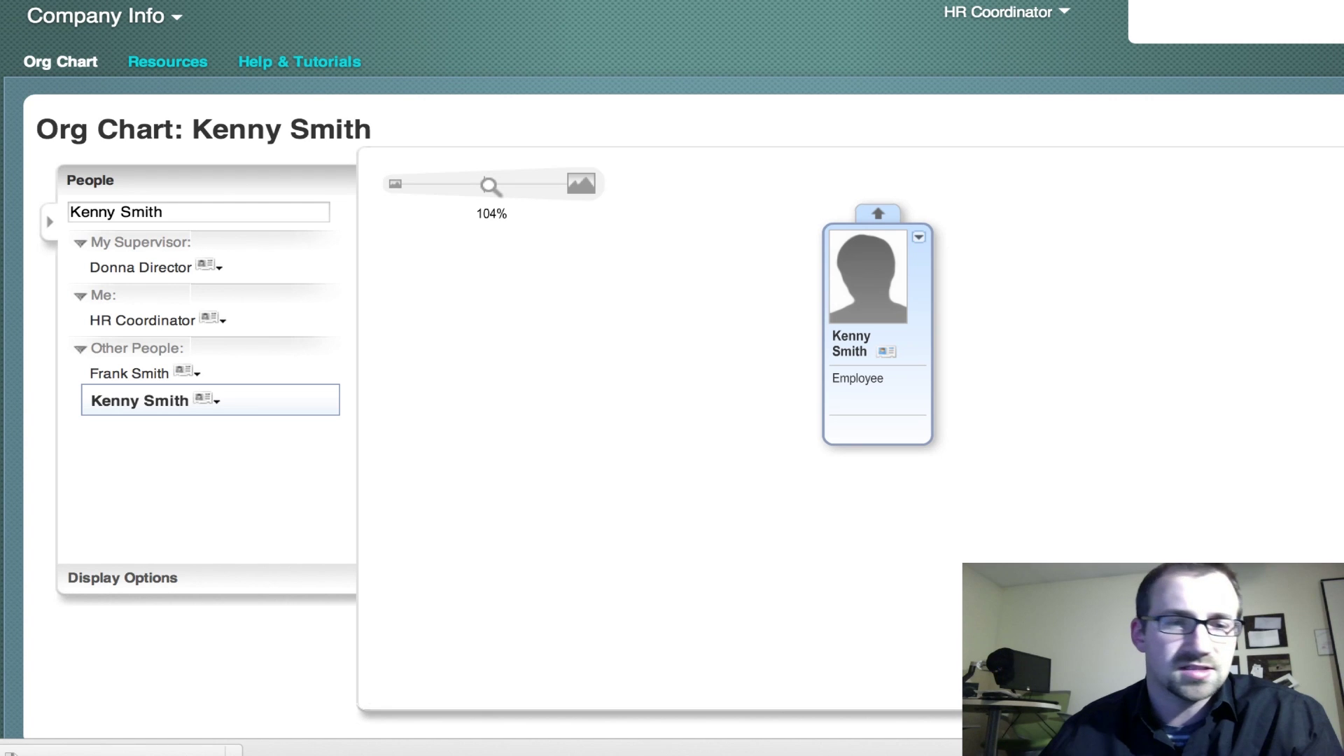